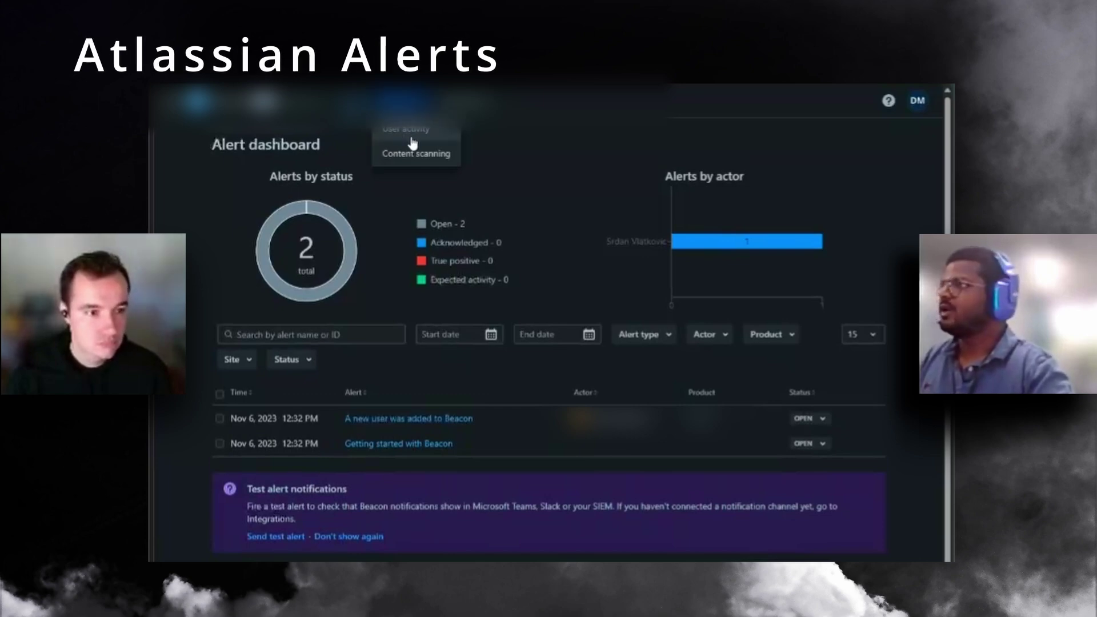
Show Atlassian Beacon's User activity detections from the Detections menu.
click(411, 133)
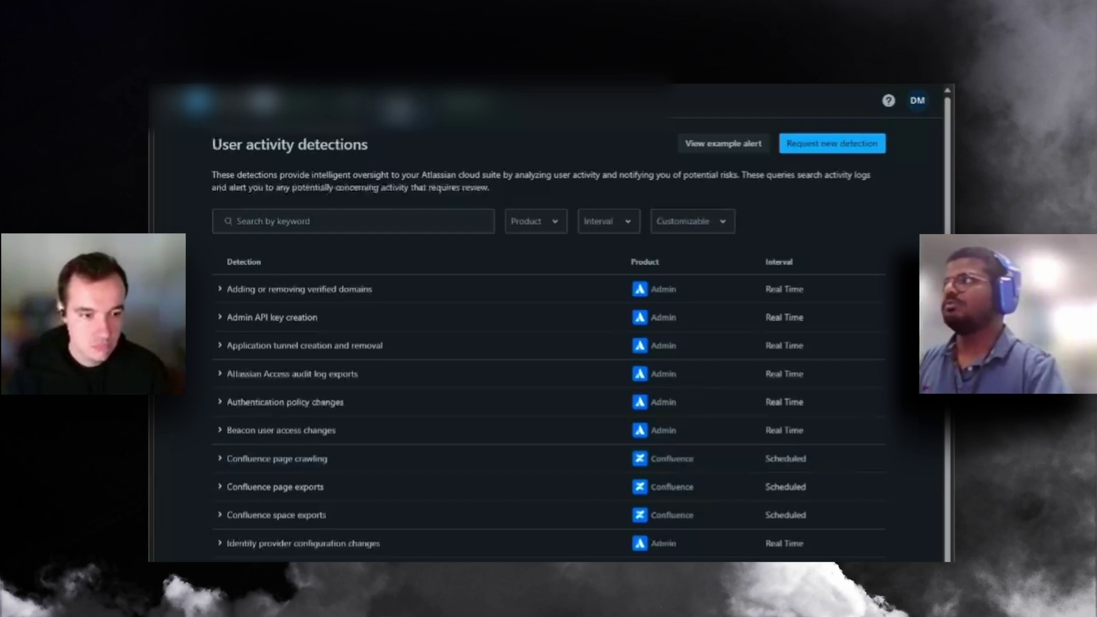
Switch to Content scanning detections, then add a new webhook entry under SIEM Forwarding.
click(400, 105)
click(415, 155)
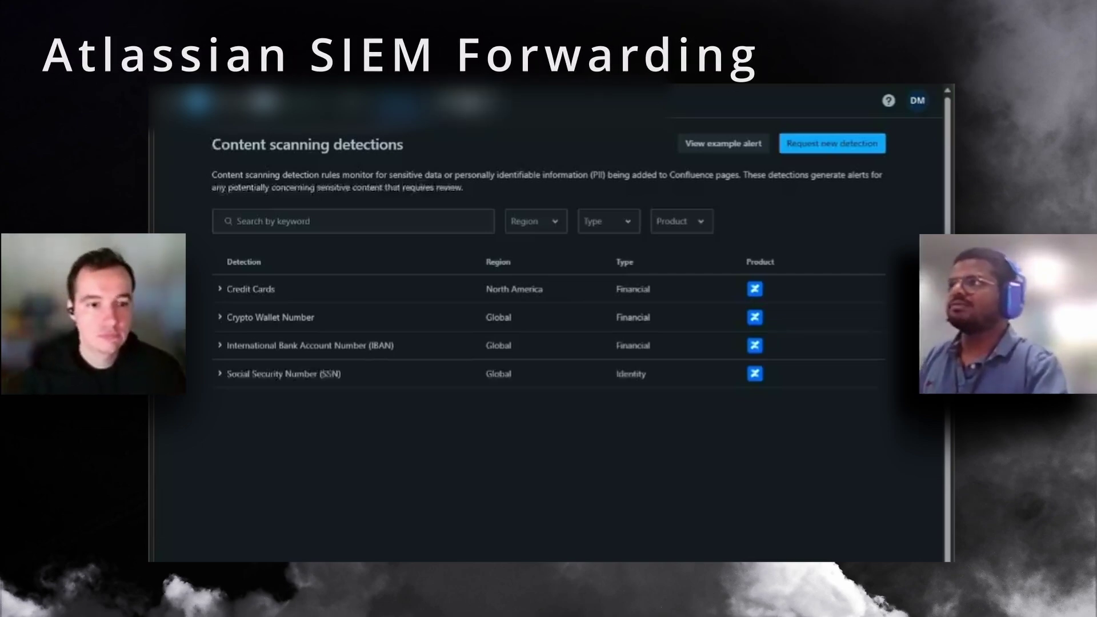
click(467, 102)
click(465, 181)
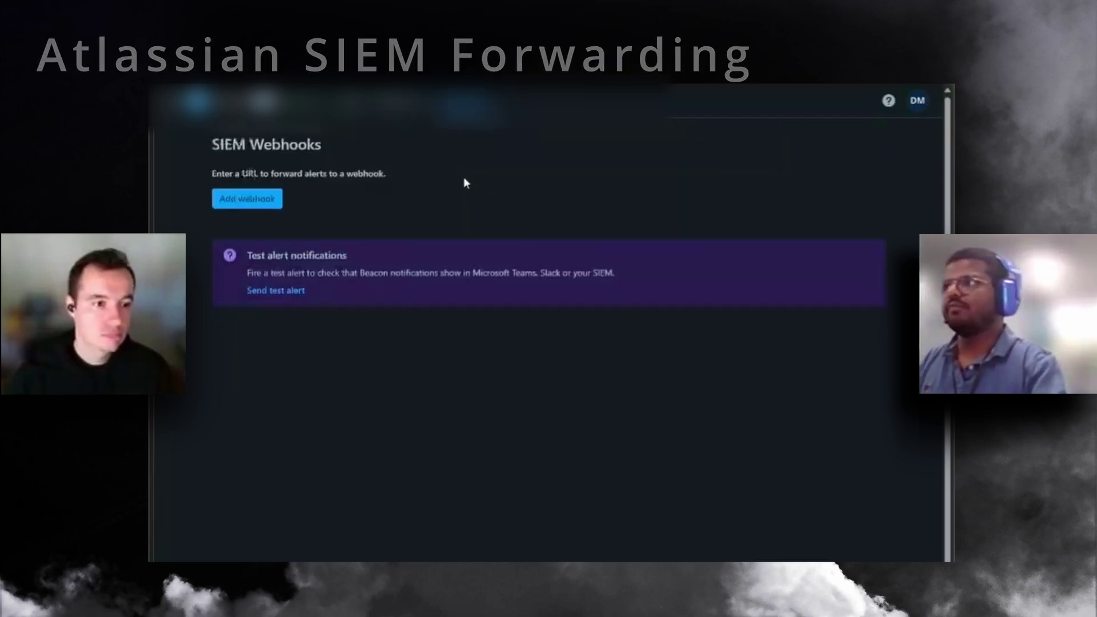
click(252, 196)
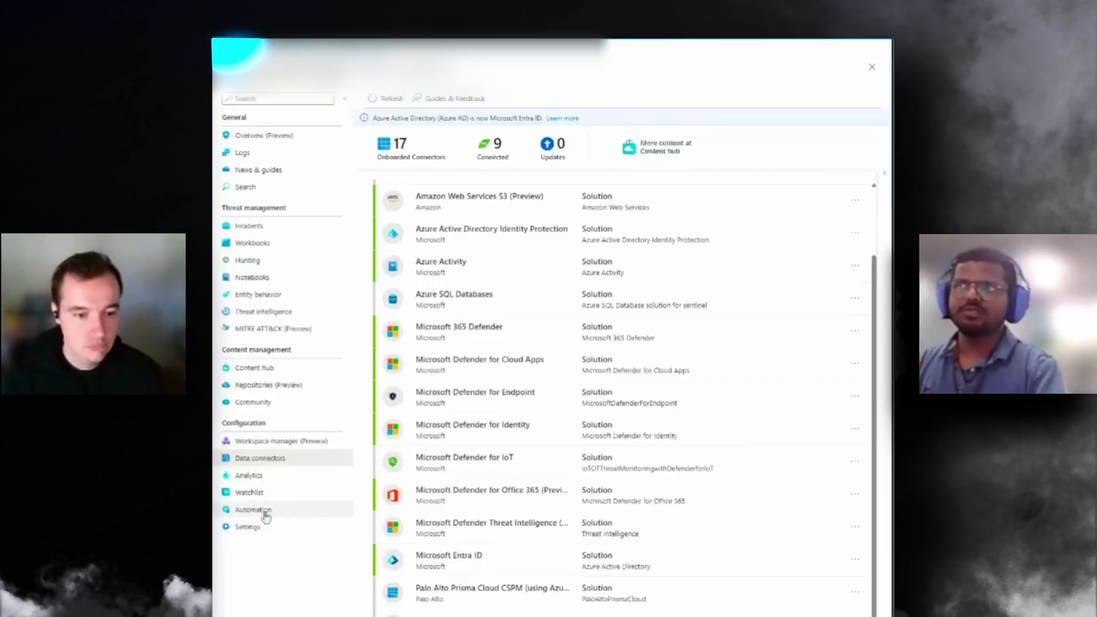
click(264, 513)
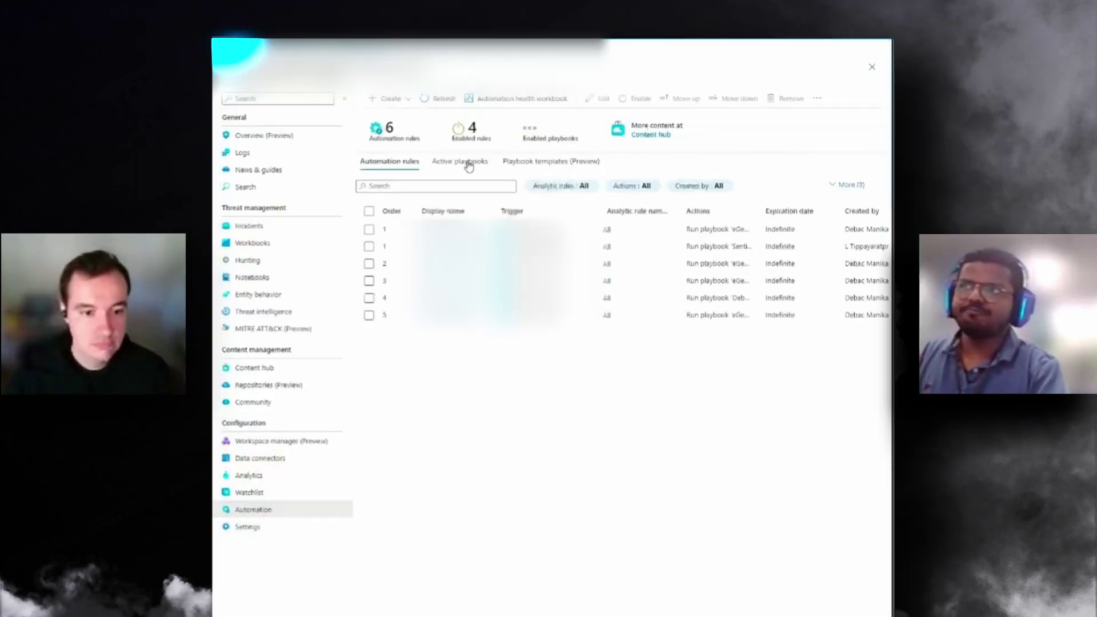
click(465, 168)
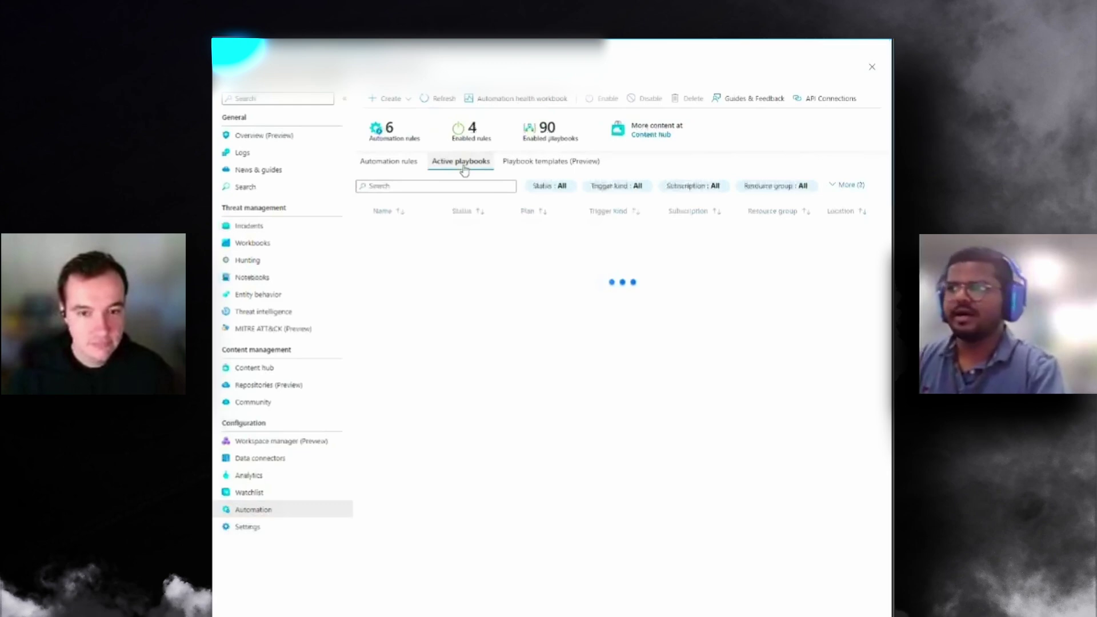
click(286, 463)
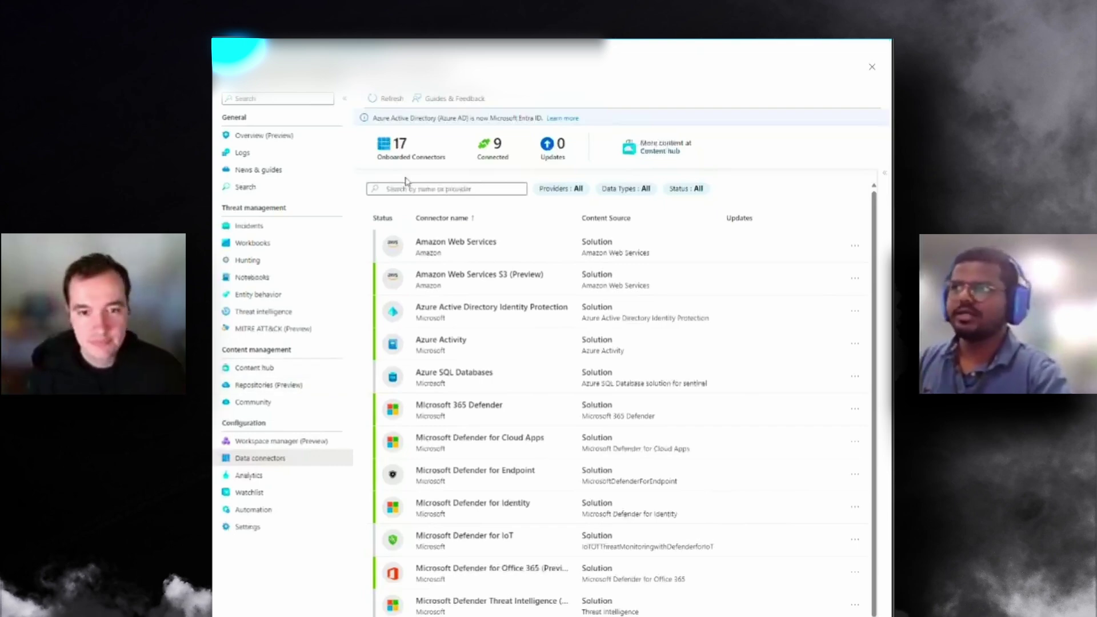
Find the Microsoft Sentinel Atlassian Beacon solution in Content hub by searching 'atlassian beacon' and install it.
click(251, 371)
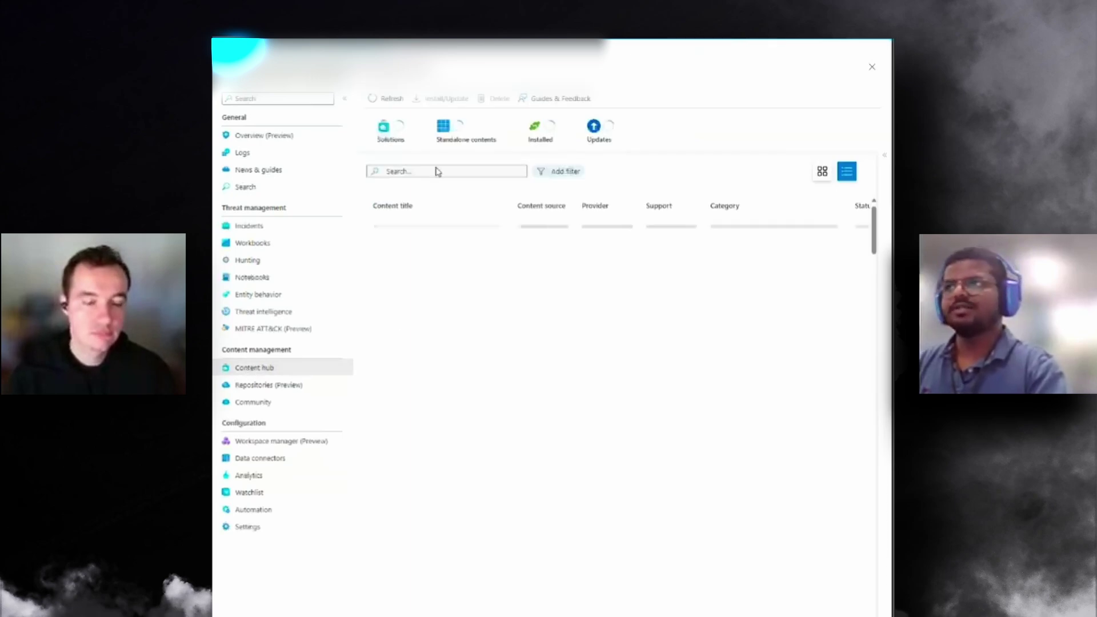
click(437, 167)
text(atla)
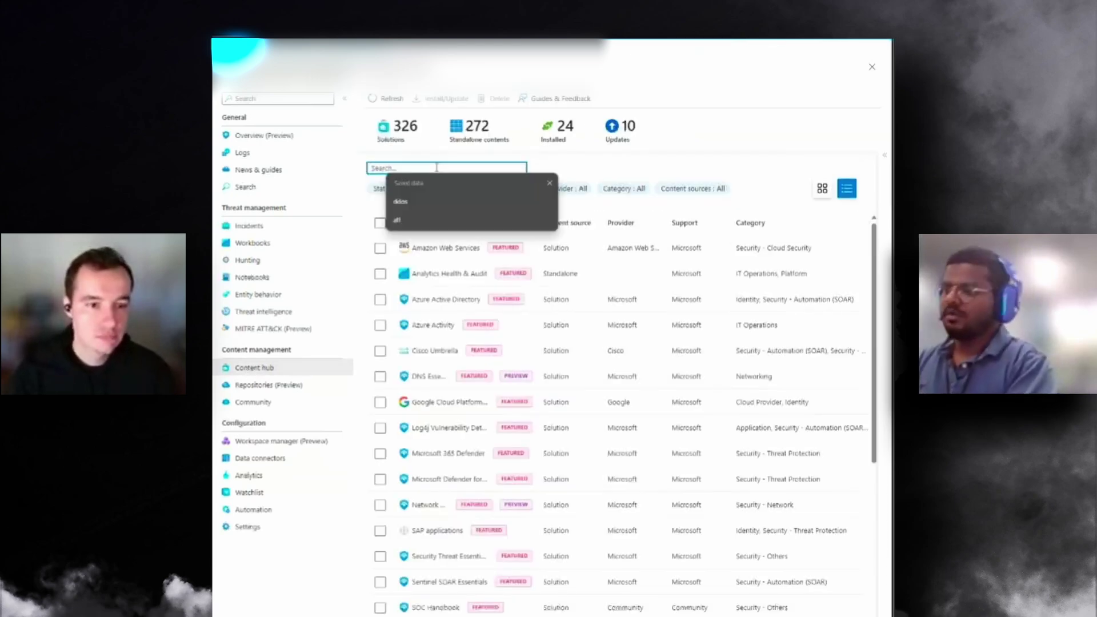
text(ssian beacon)
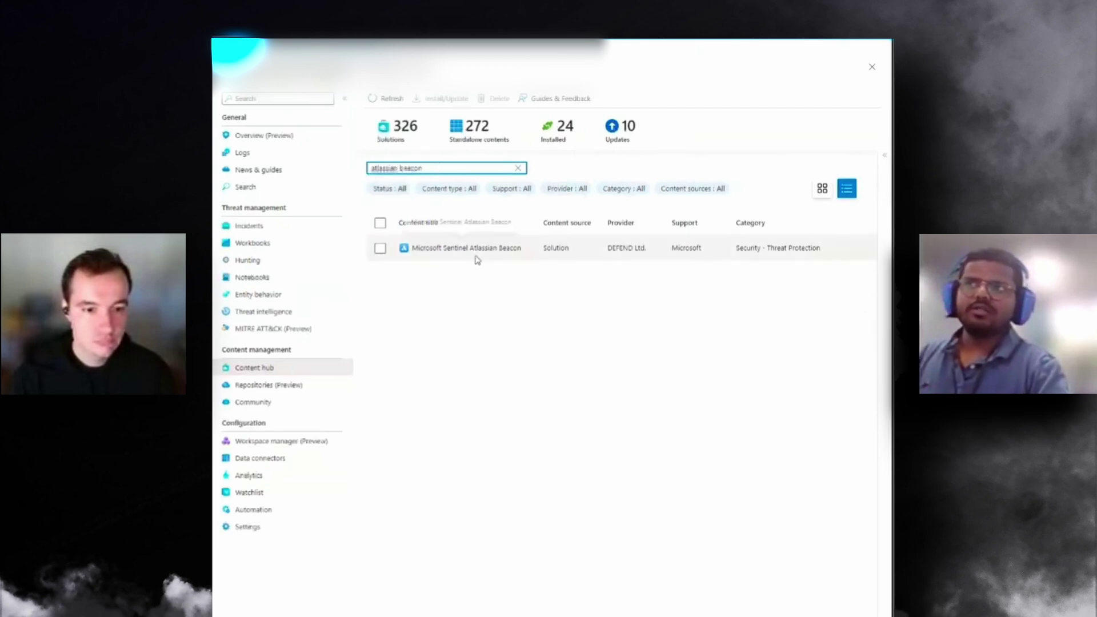
click(666, 252)
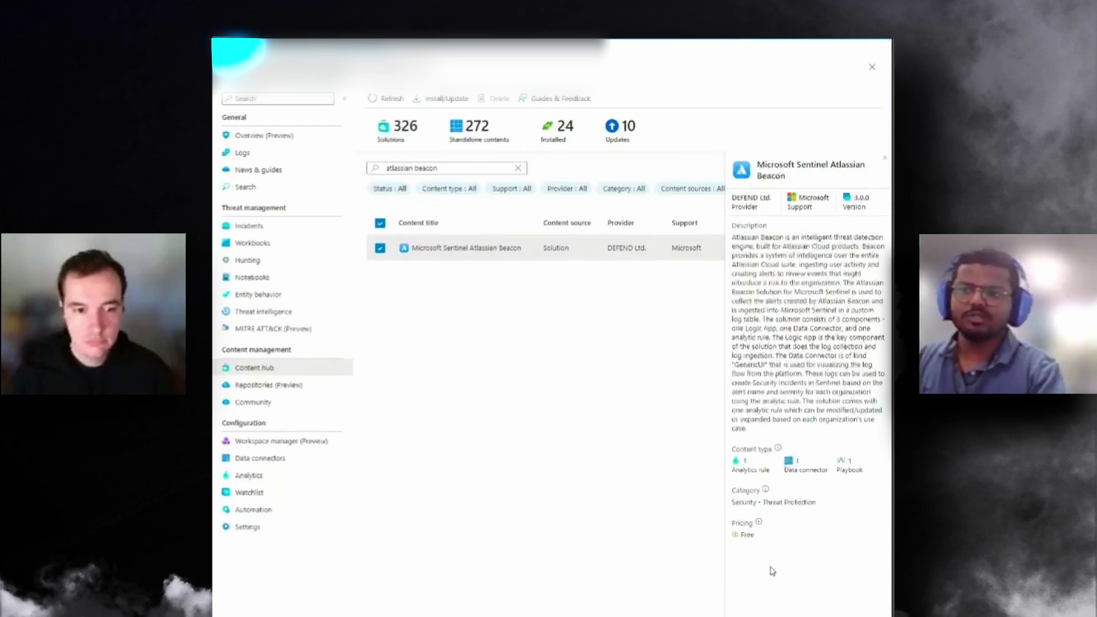
click(765, 597)
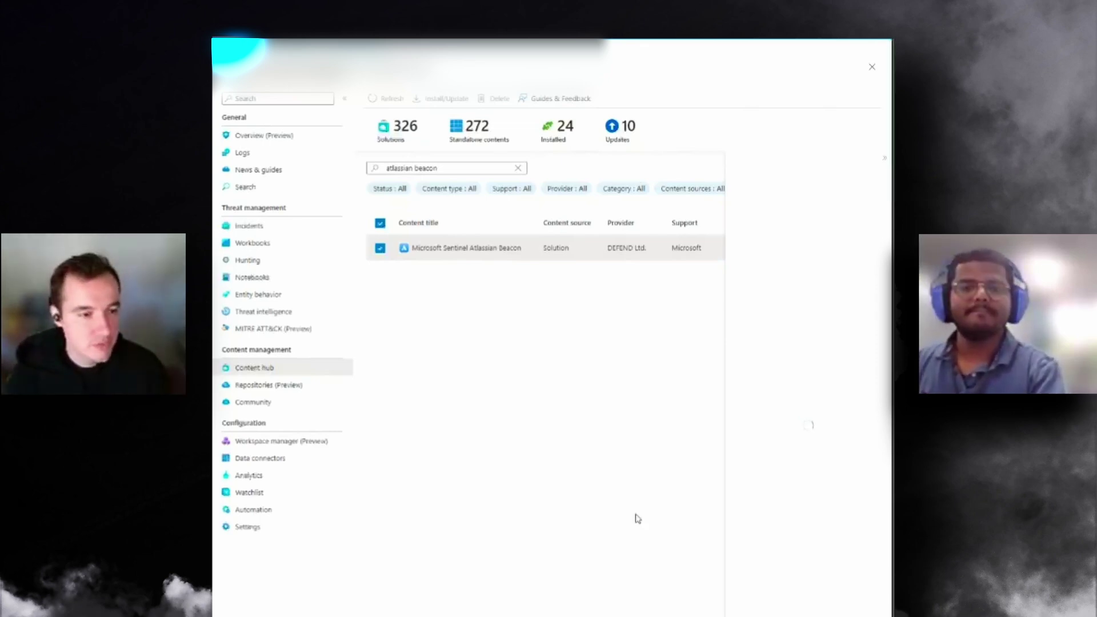
Follow the Atlassian Beacon solution's install progress in Notifications until it completes.
click(698, 43)
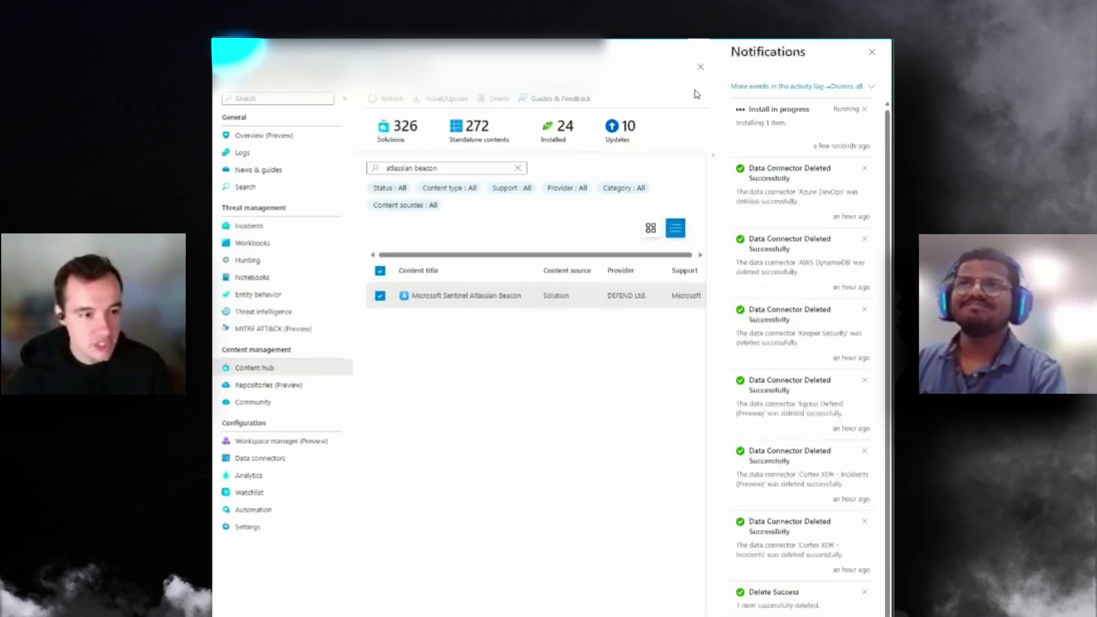
click(871, 53)
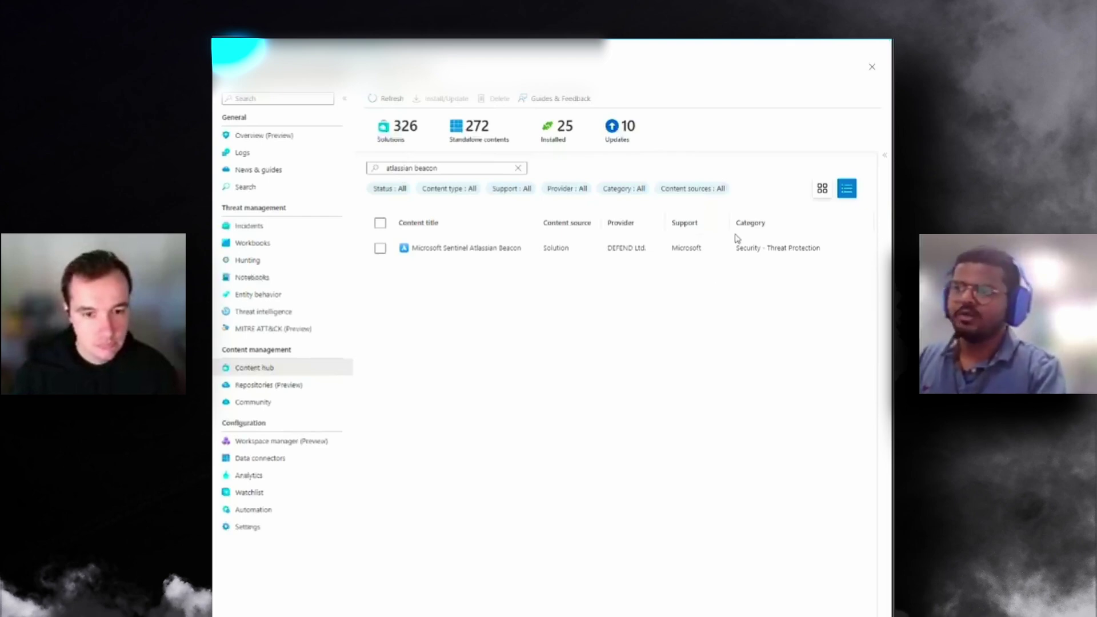
Open the Atlassian Beacon Alerts connector page from the Data connectors list.
click(262, 464)
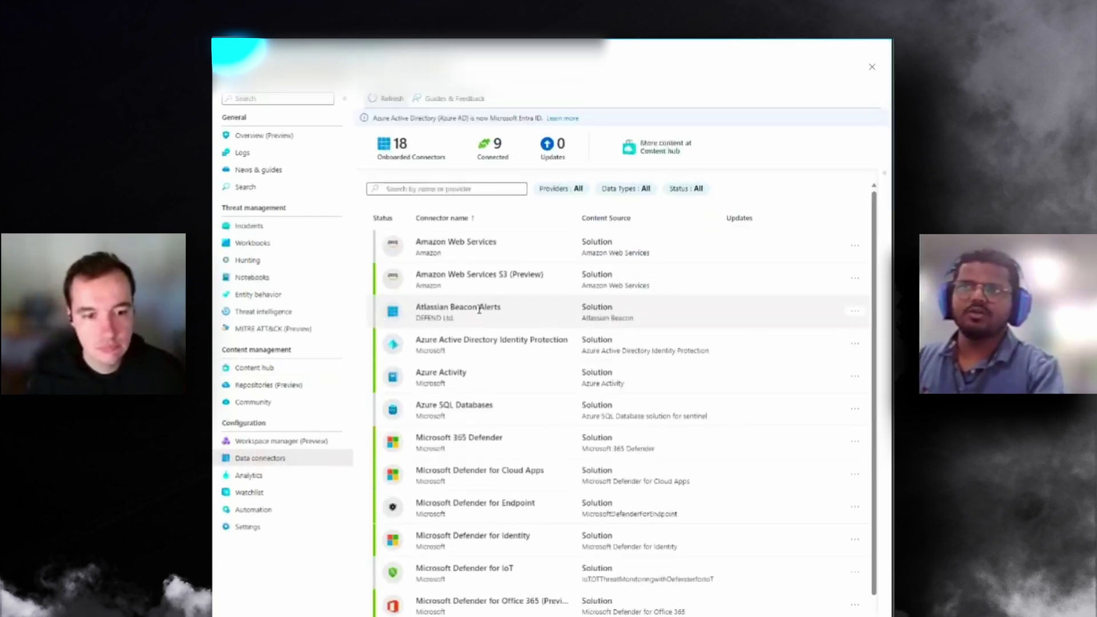
click(479, 309)
drag(750, 267, 803, 341)
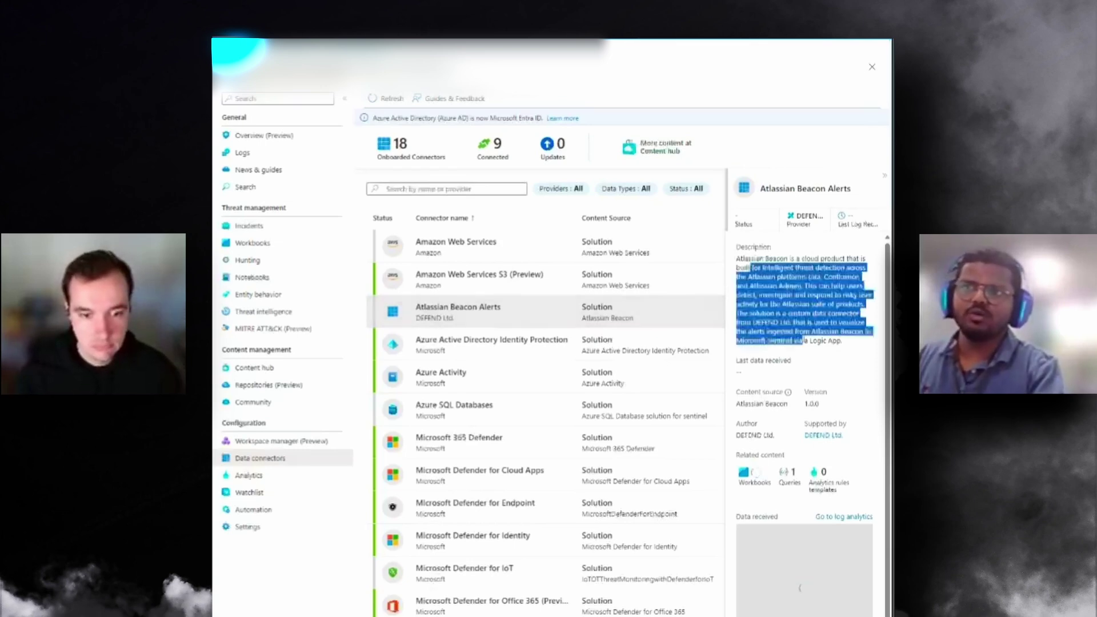
click(825, 310)
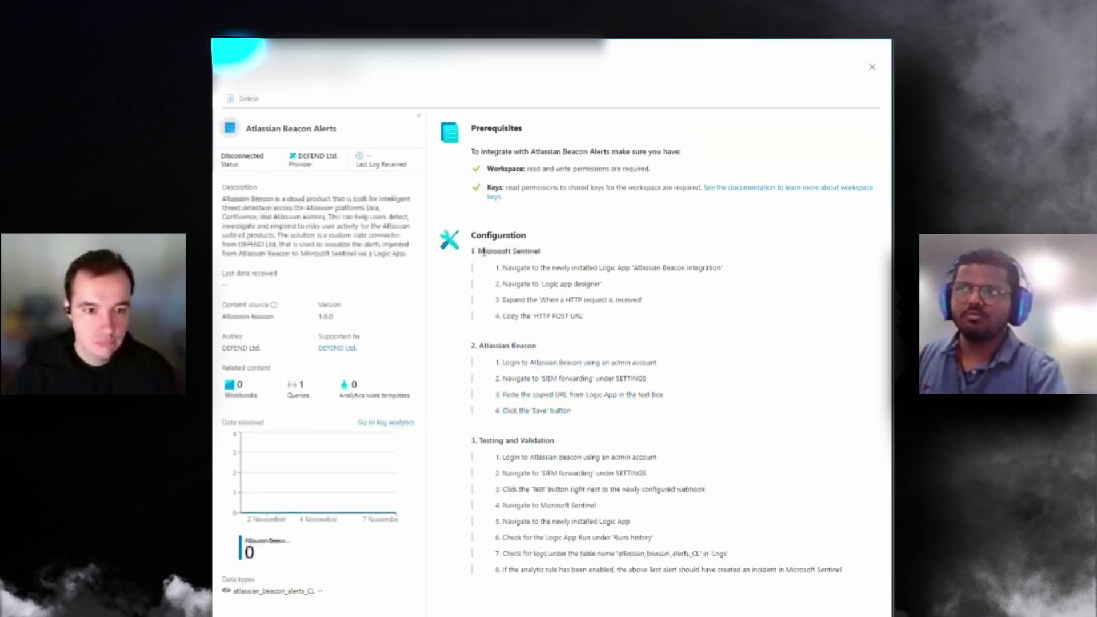
Review the connector's Sentinel setup steps: Logic app designer, HTTP request trigger and HTTP POST URL.
drag(484, 252, 541, 252)
click(530, 289)
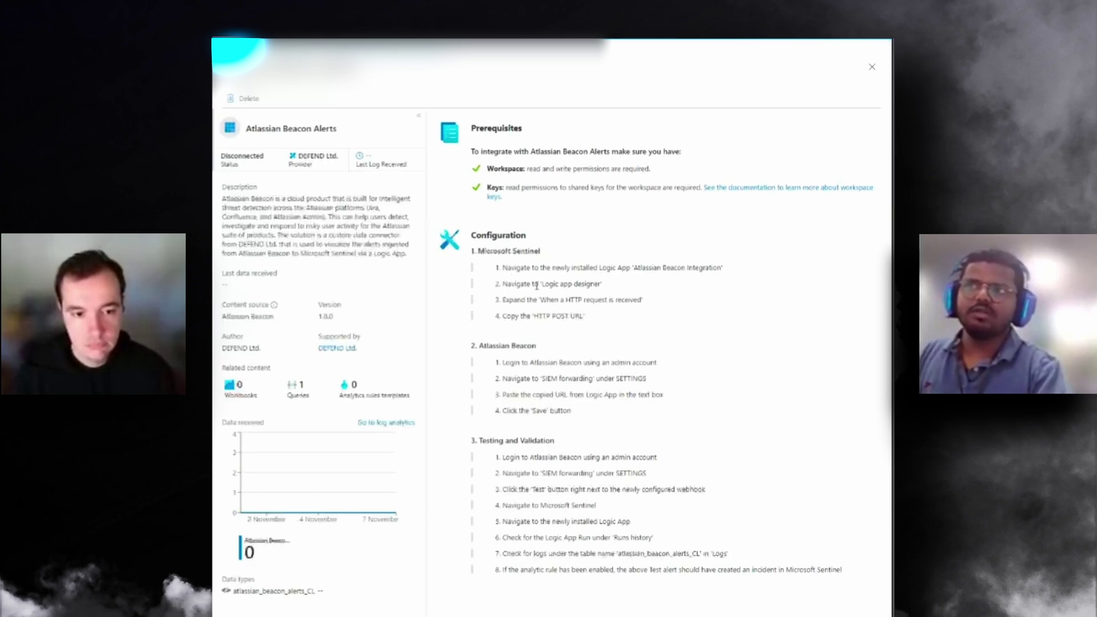
drag(512, 272, 632, 280)
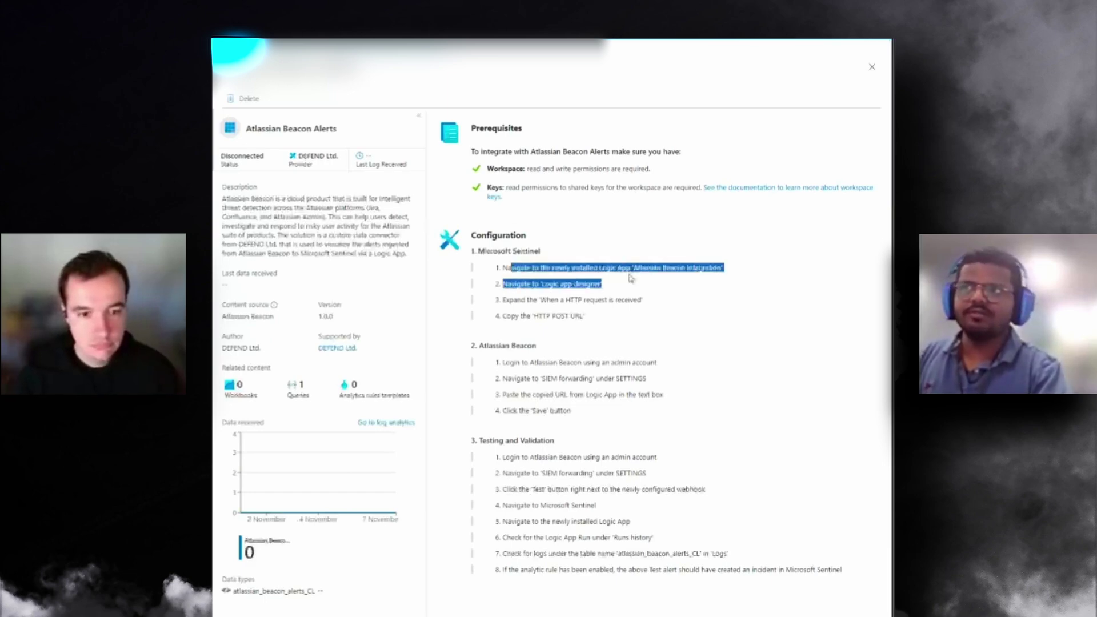
click(663, 271)
drag(553, 284, 598, 284)
drag(560, 318, 611, 301)
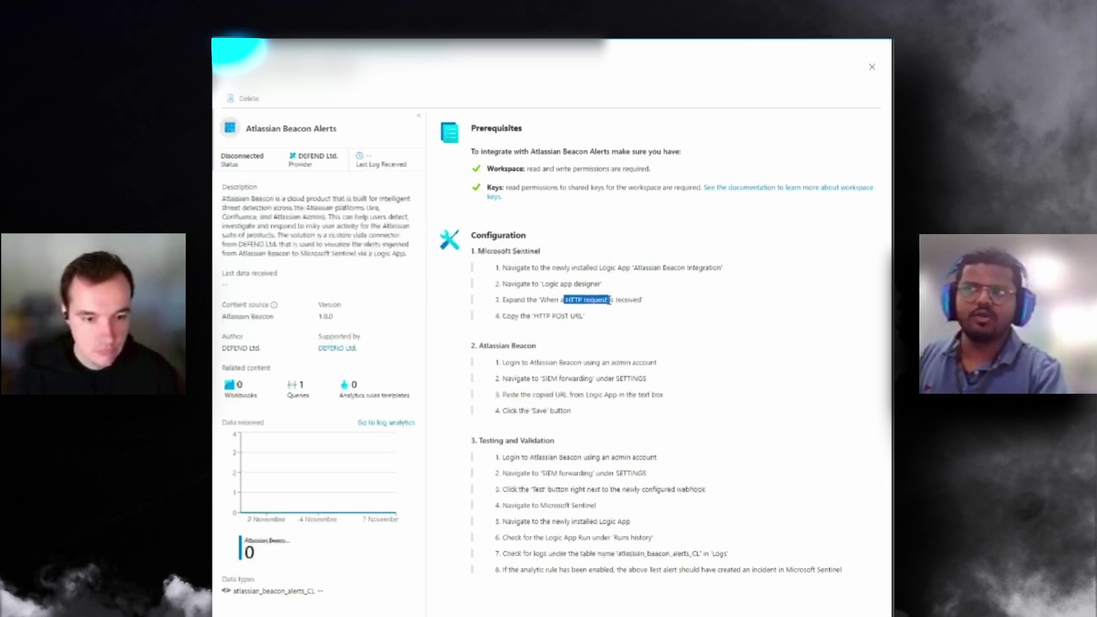
drag(534, 316, 578, 316)
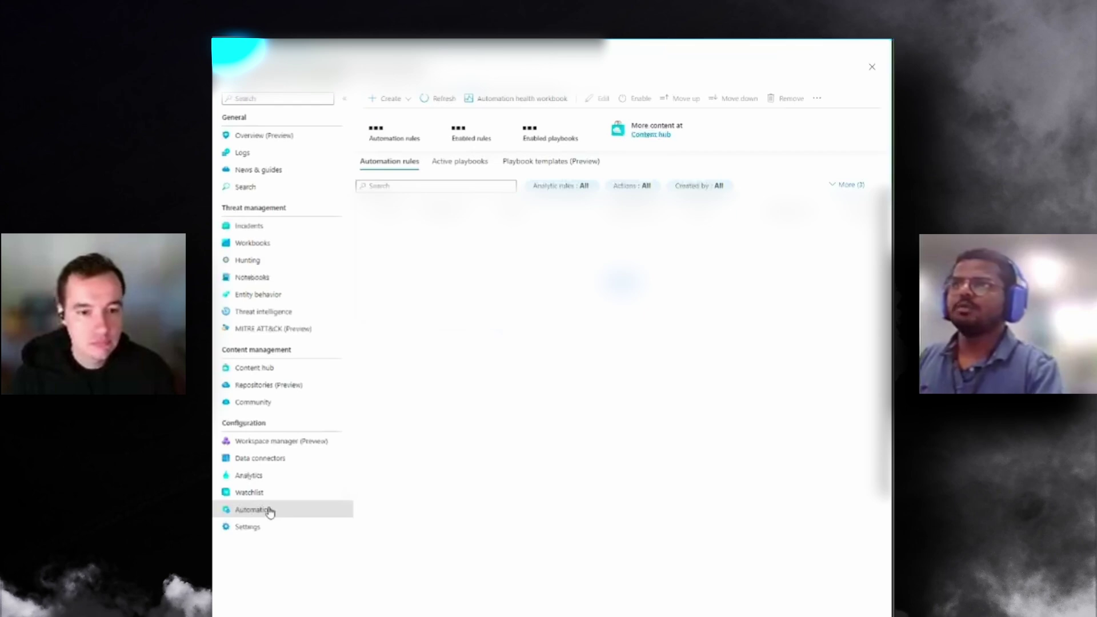
Search the Playbook templates for Atlassian Beacon and start creating the integration playbook.
click(572, 161)
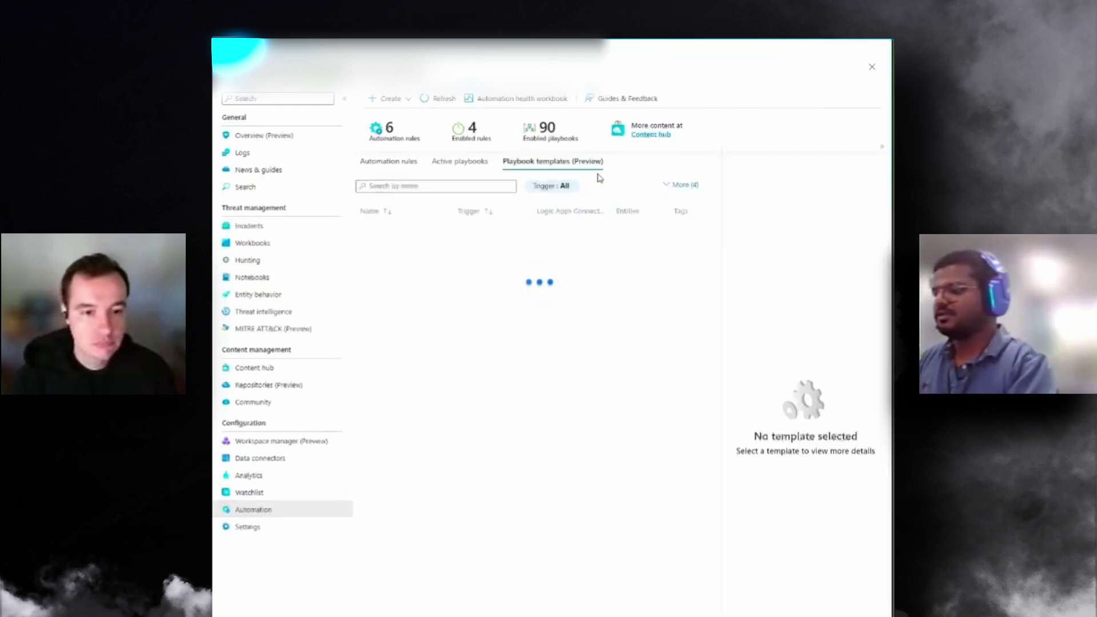
click(482, 190)
text(attacker ip)
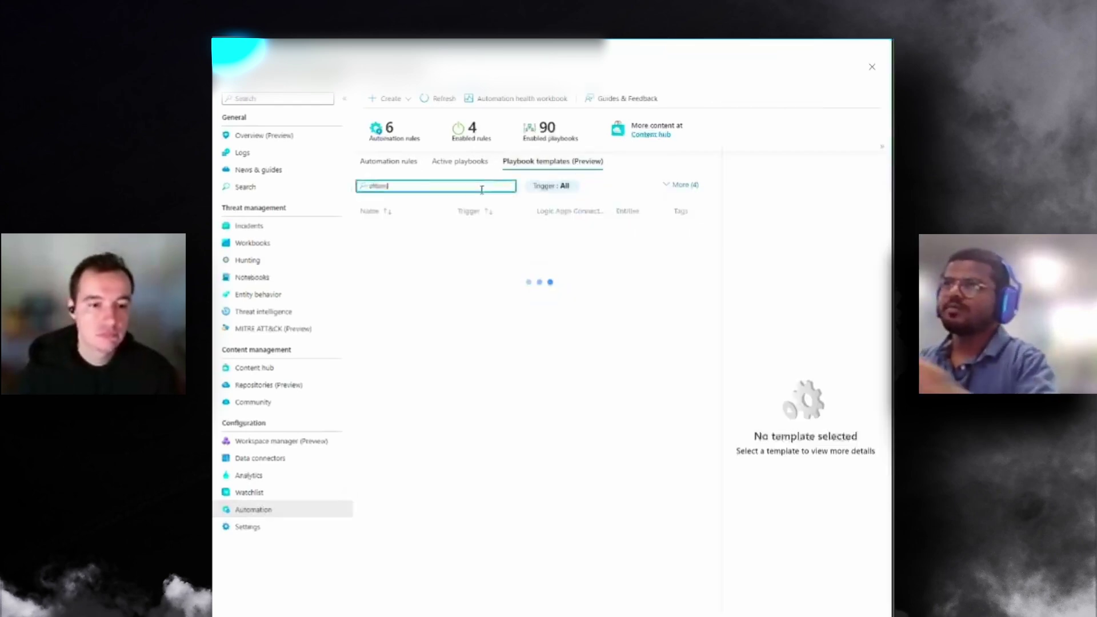
text(eacon)
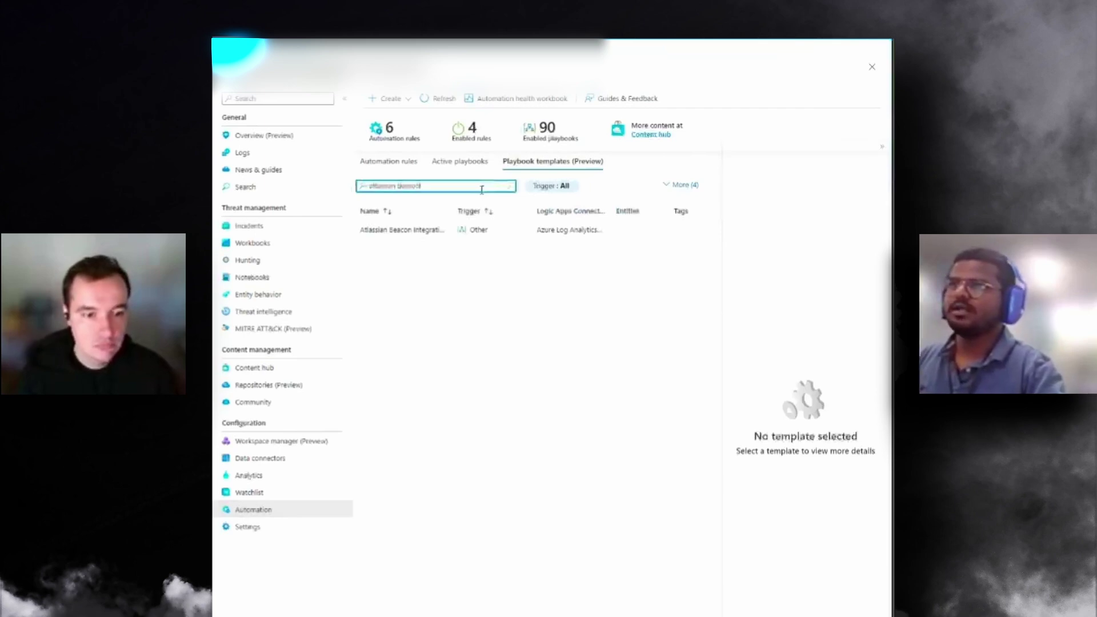
click(425, 242)
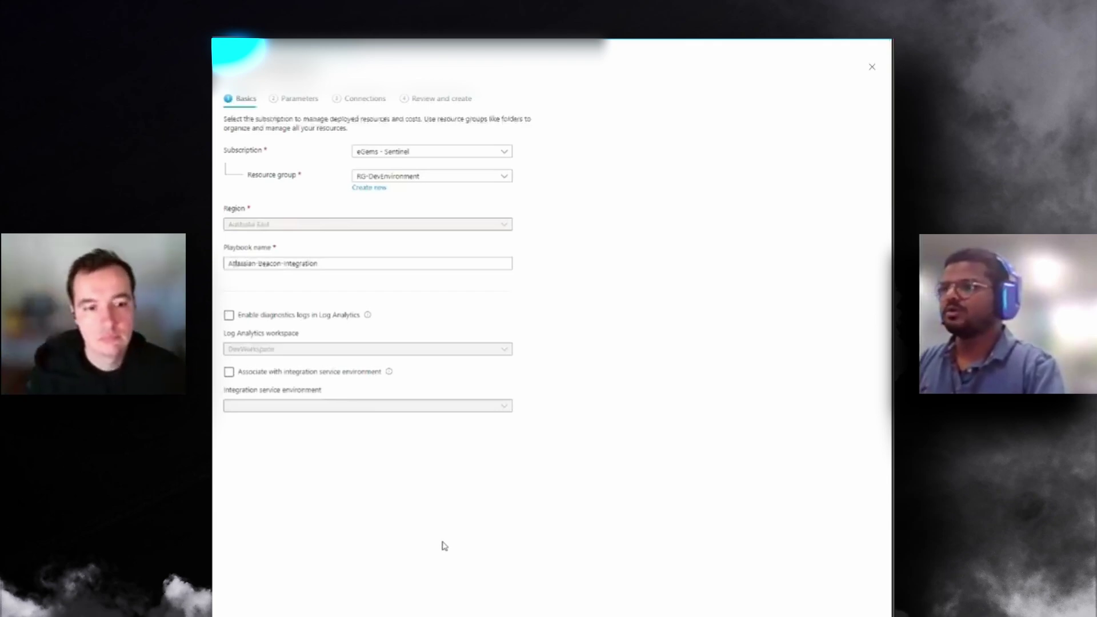
Complete the playbook wizard with the workspace ID and key and a new Log Analytics Data Collector connection.
click(307, 614)
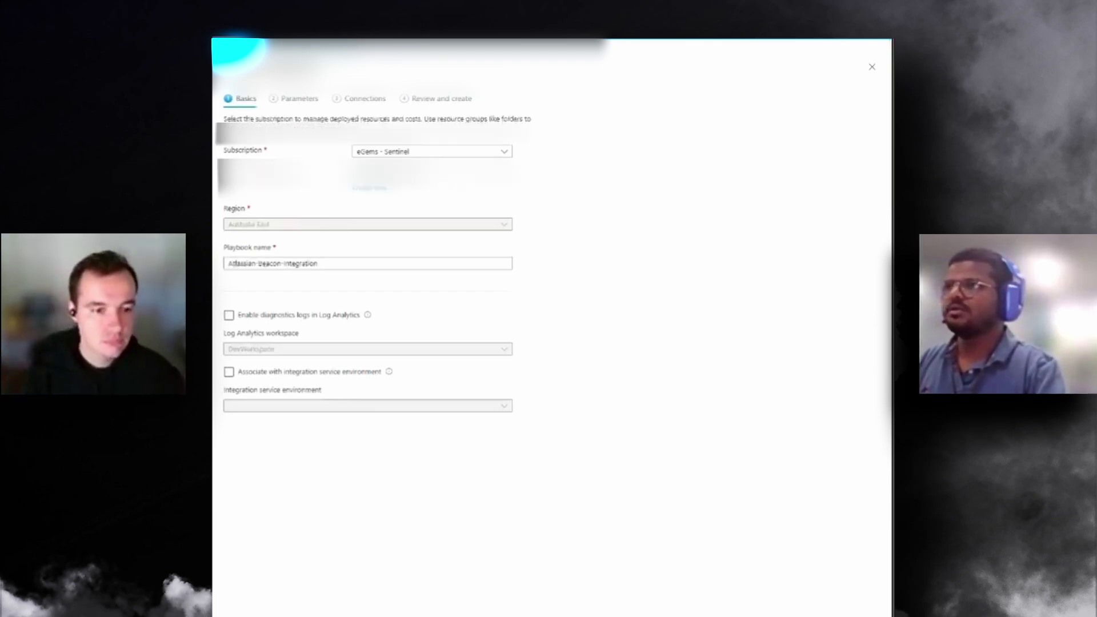
click(268, 132)
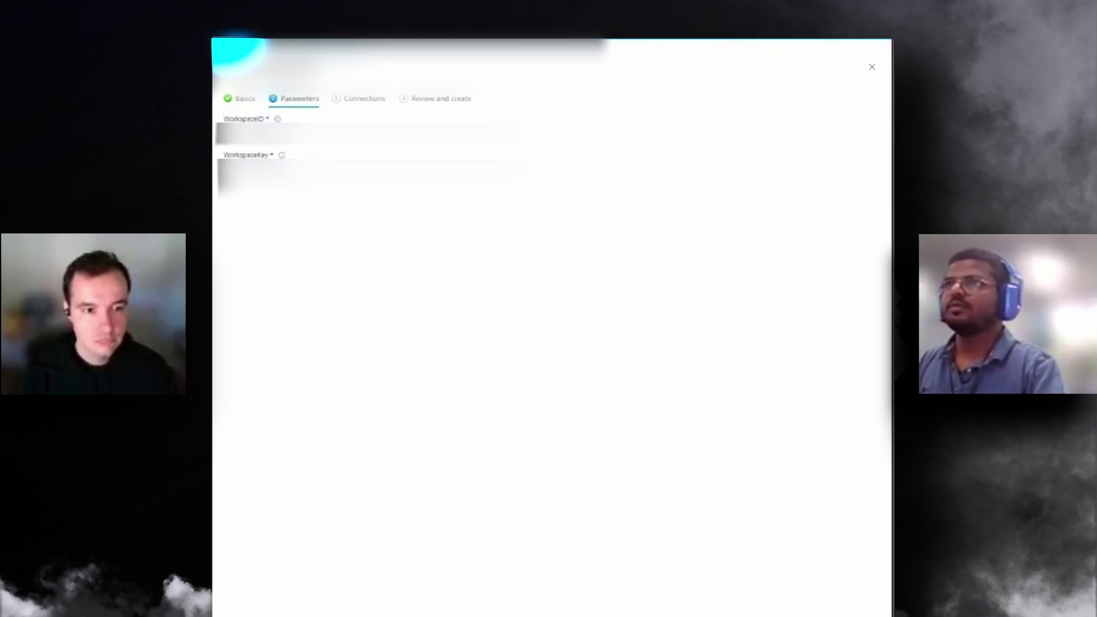
key(Tab)
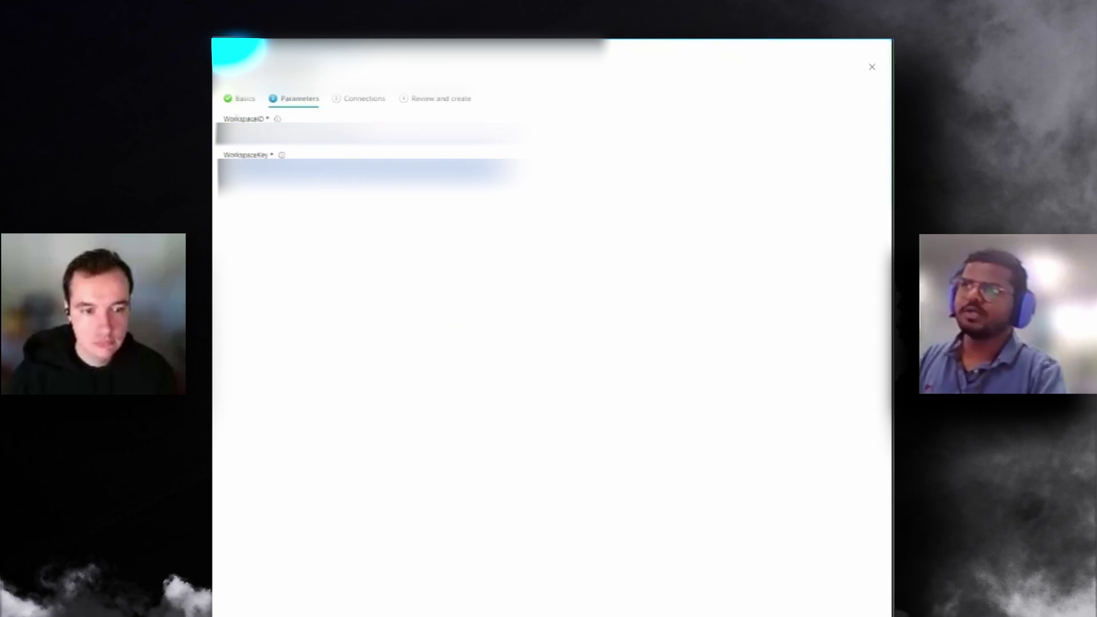
key(Return)
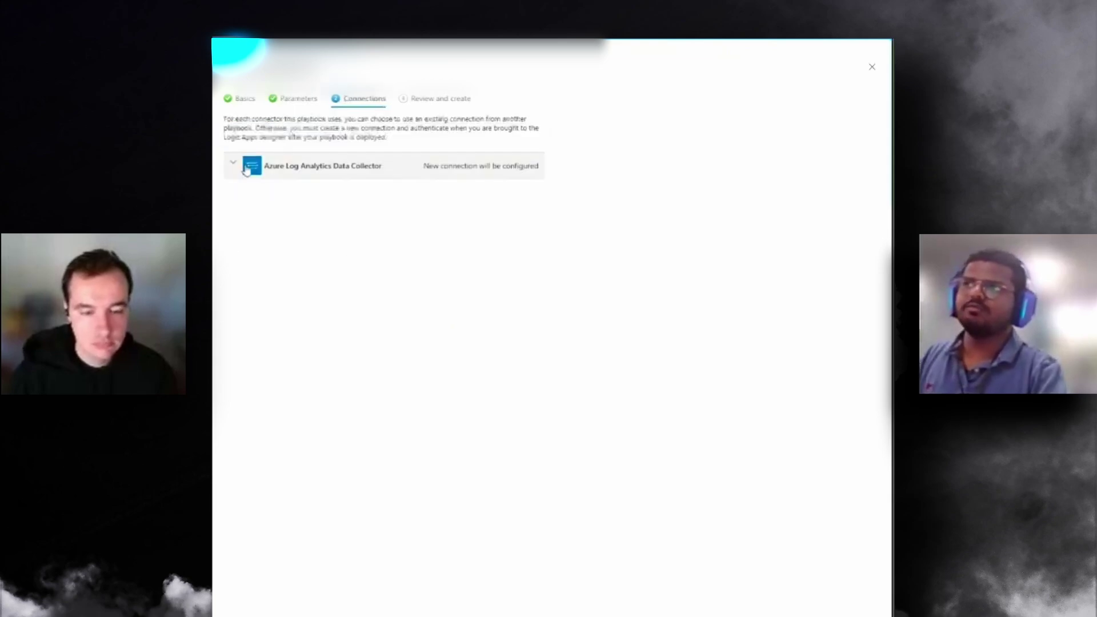
click(246, 169)
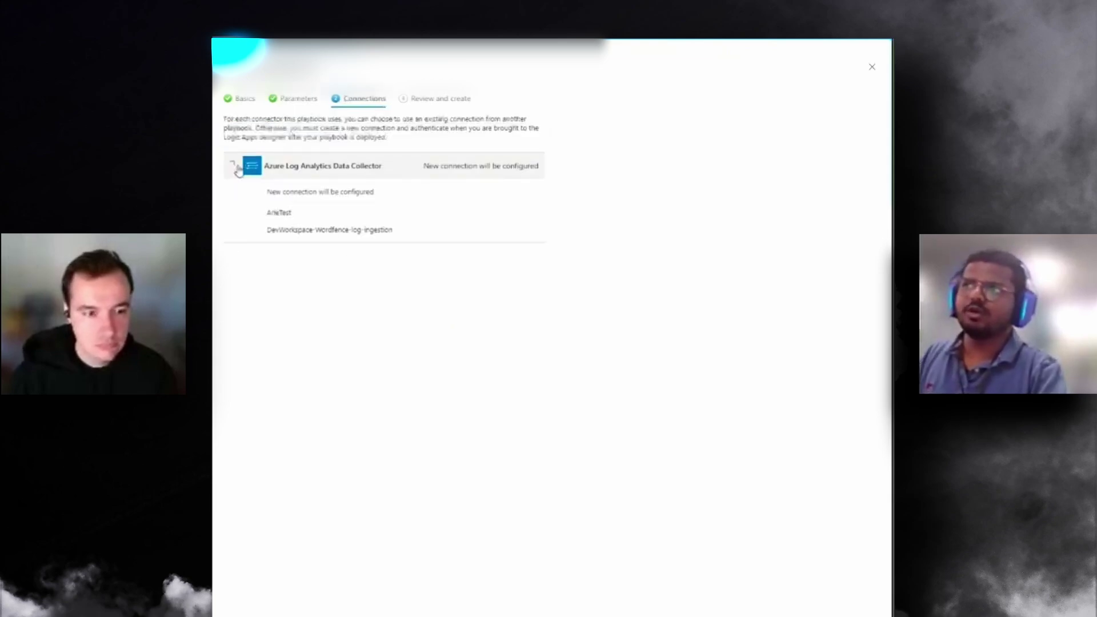
click(329, 170)
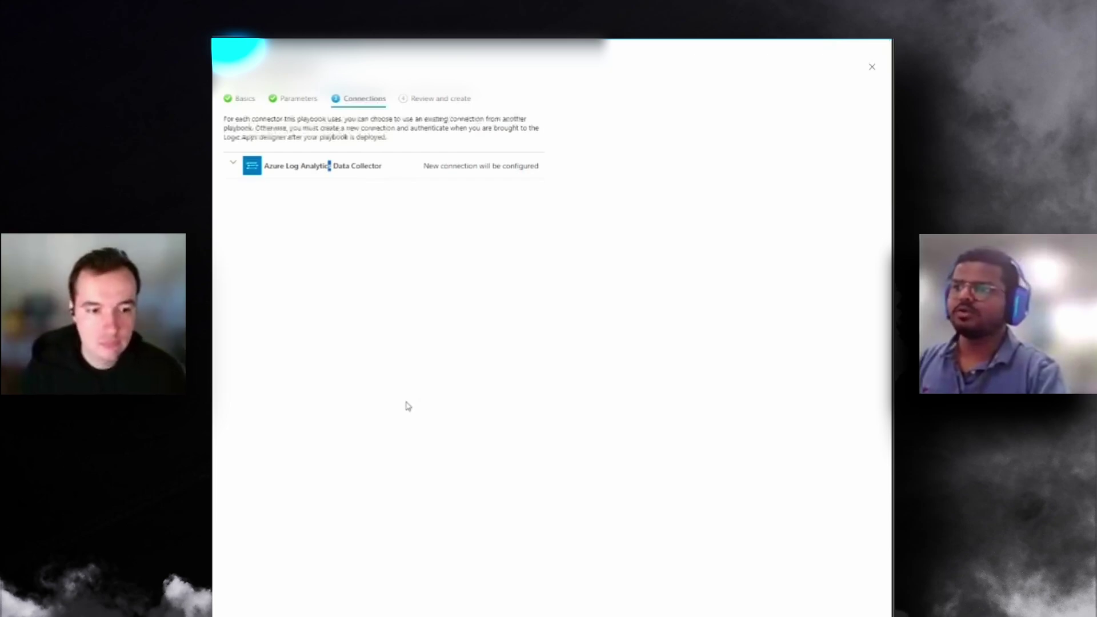
click(286, 614)
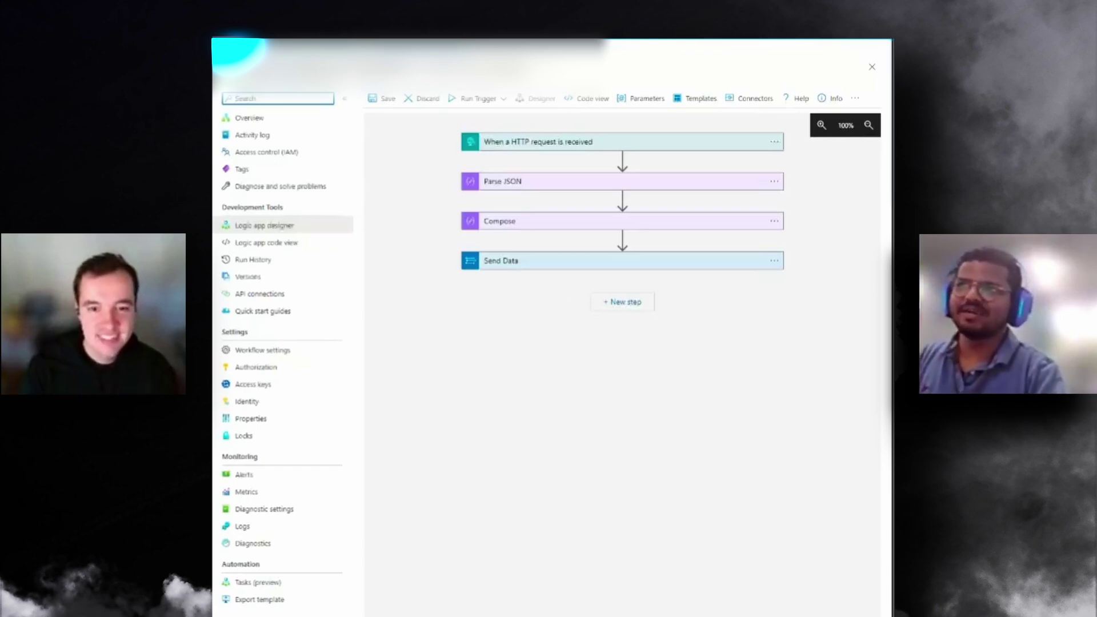
Expand the Send Data, HTTP request trigger and Parse JSON cards to review the alert schema.
click(591, 262)
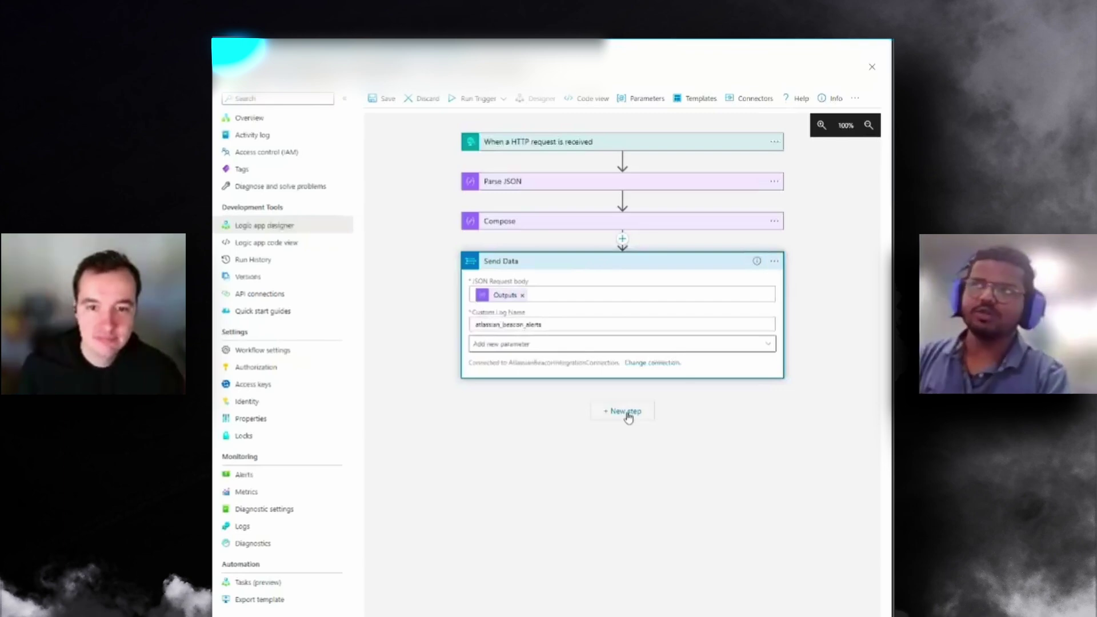
click(526, 146)
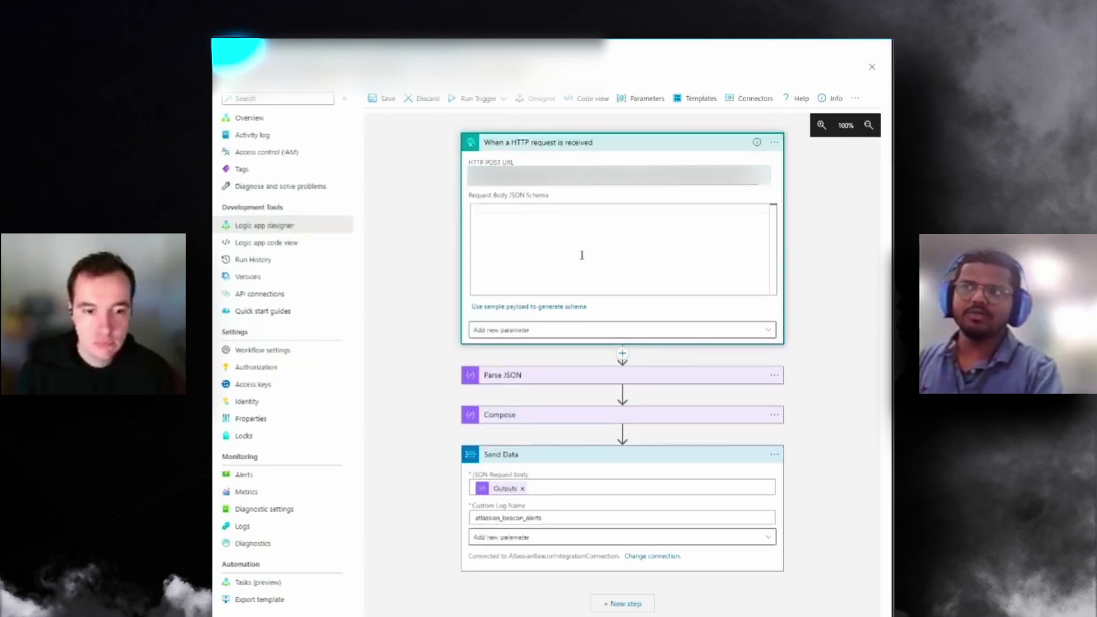
click(552, 378)
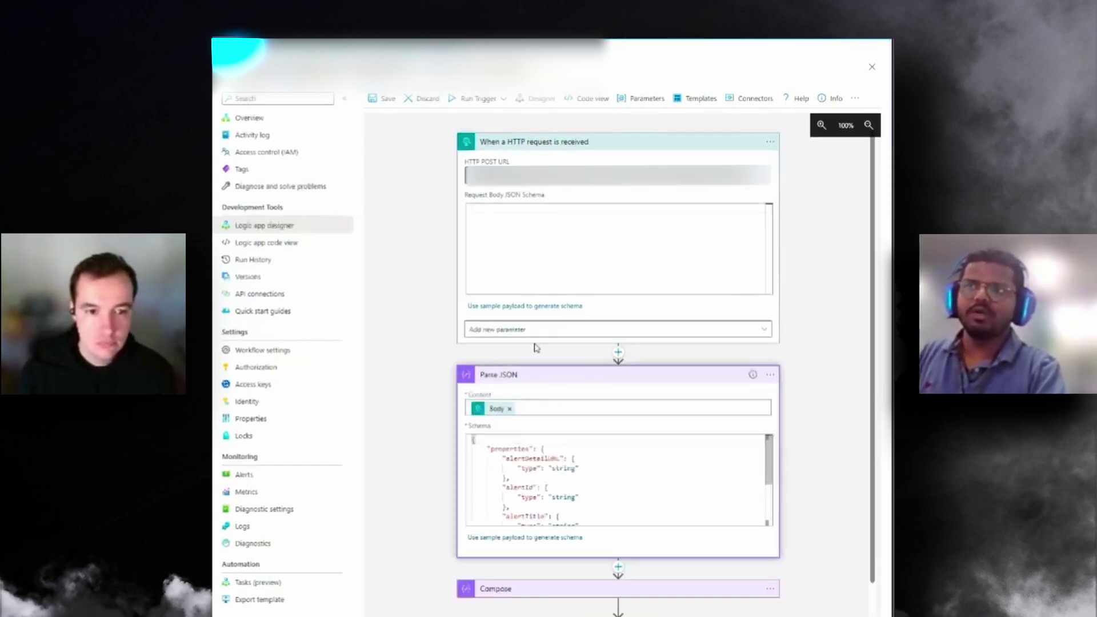
scroll(534, 473, down, 3)
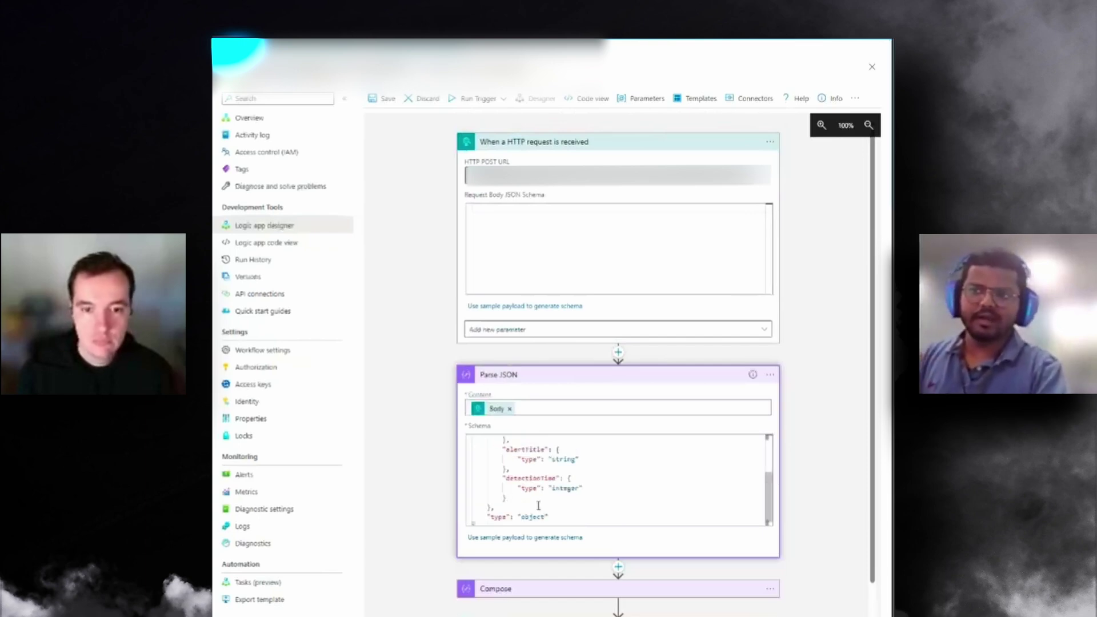
scroll(540, 503, down, 1)
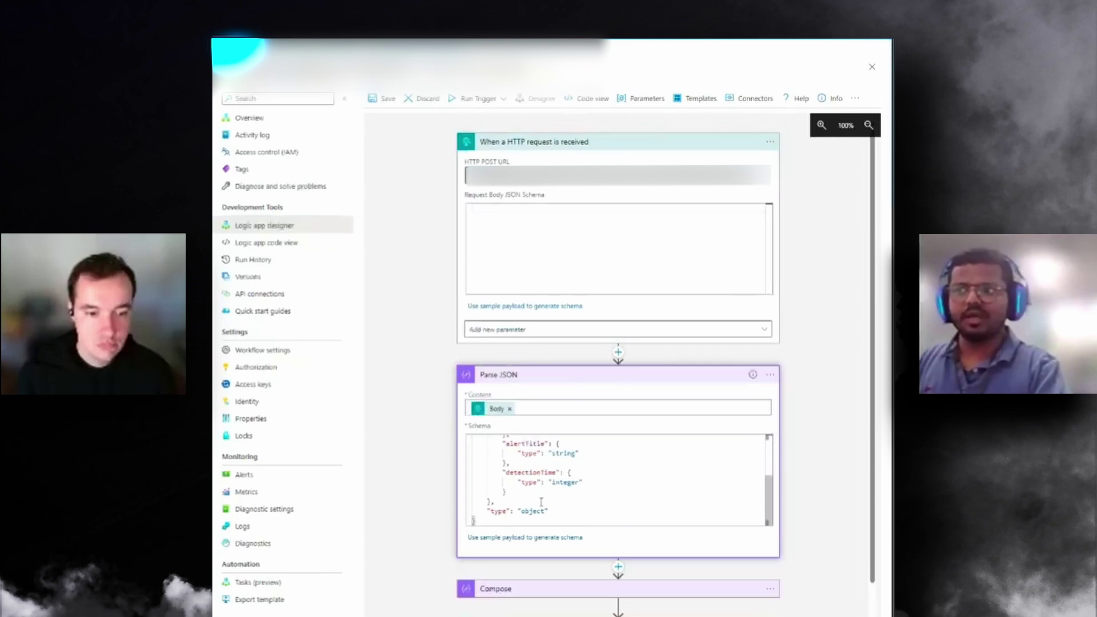
scroll(539, 591, down, 2)
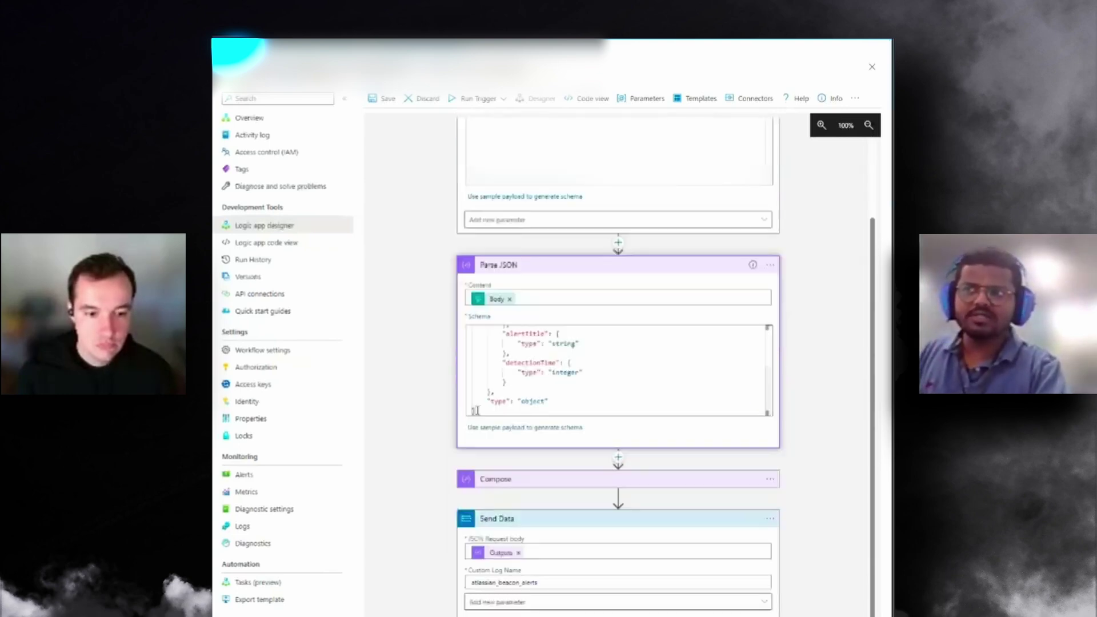
Inspect the Compose step's input fields, then close the dynamic content list.
click(568, 482)
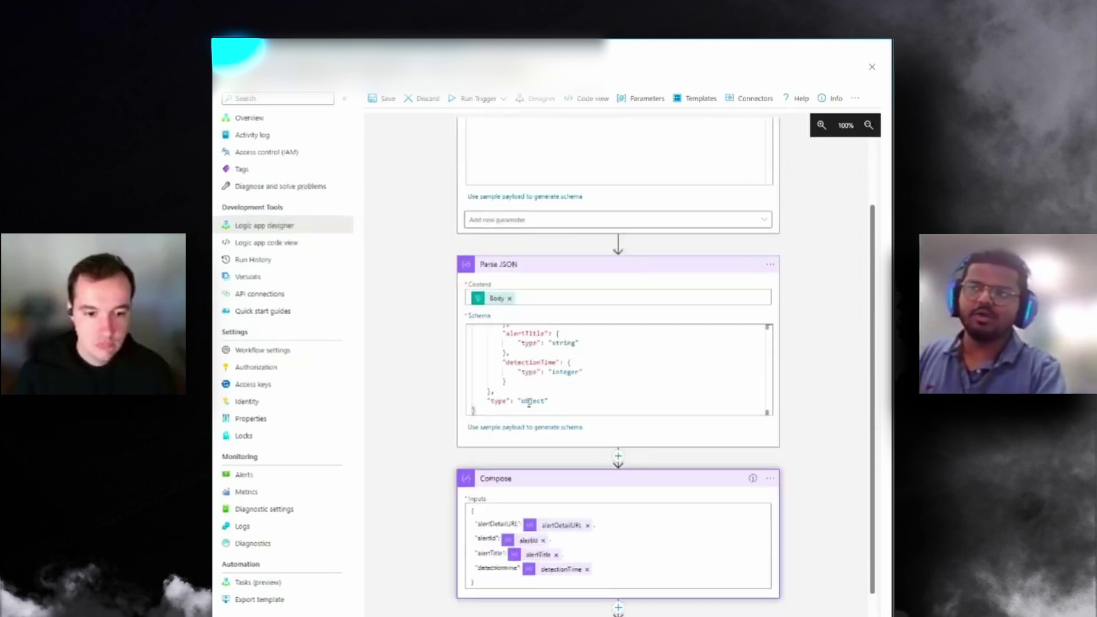
scroll(549, 487, down, 1)
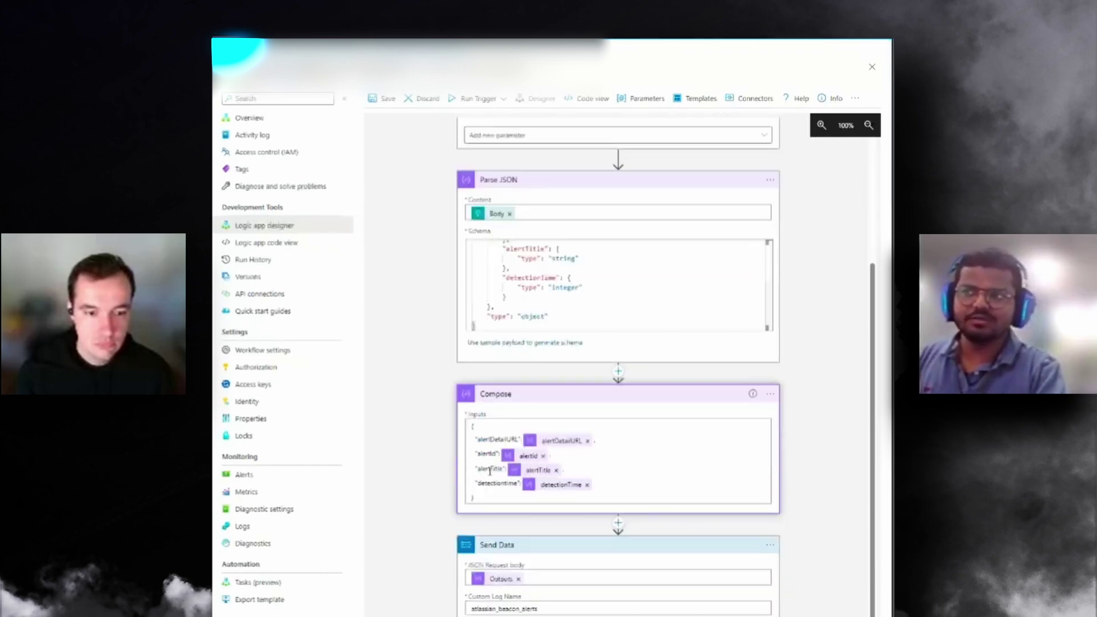
click(489, 472)
click(492, 492)
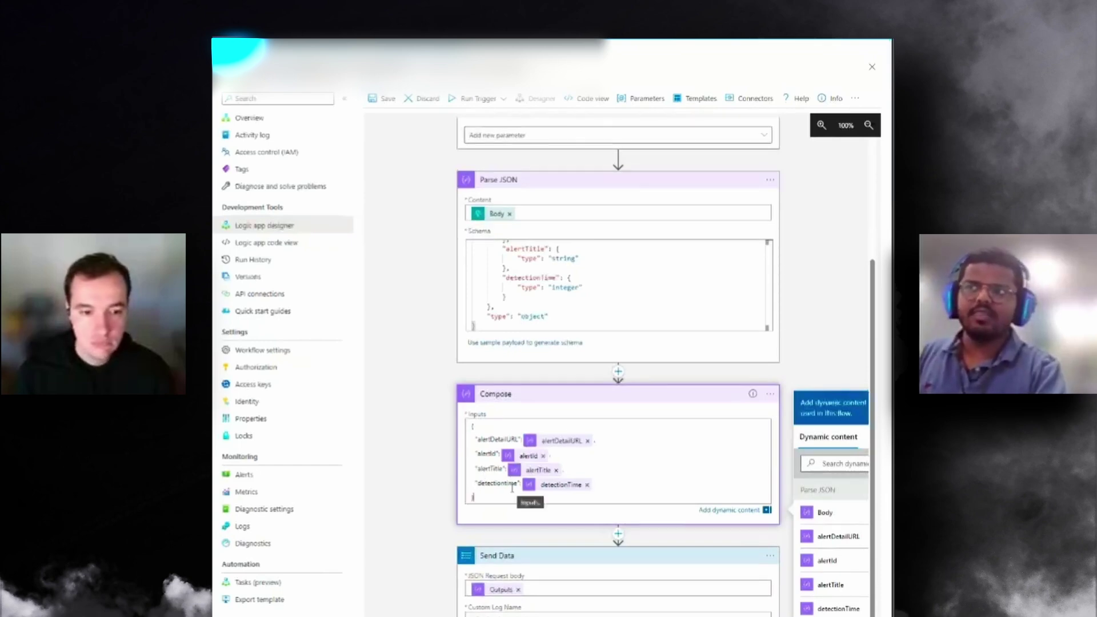
scroll(469, 497, down, 2)
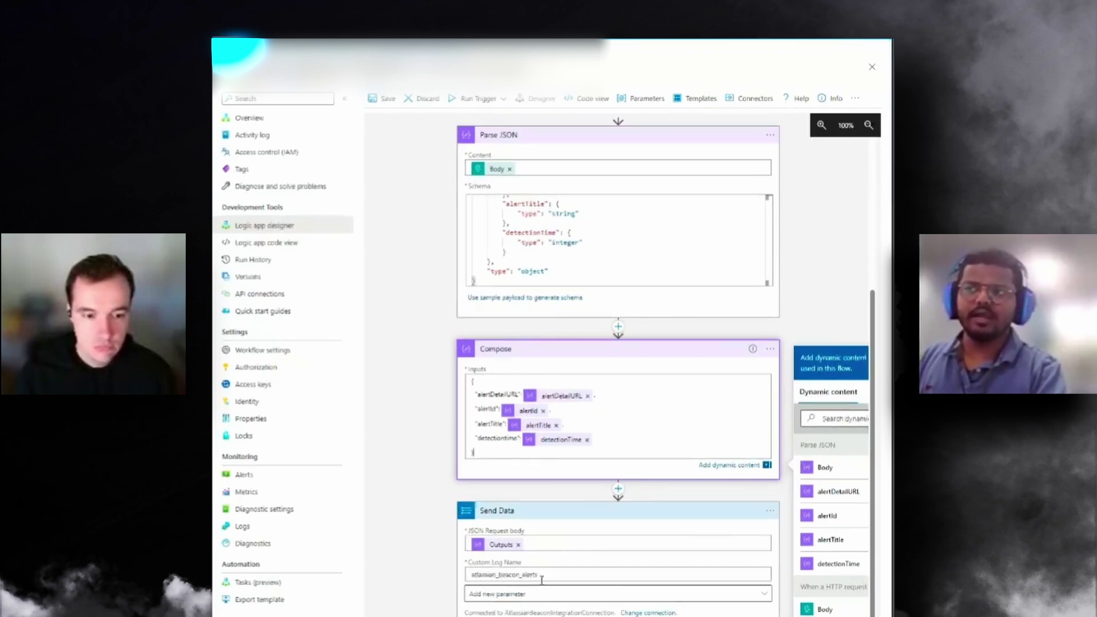
click(446, 579)
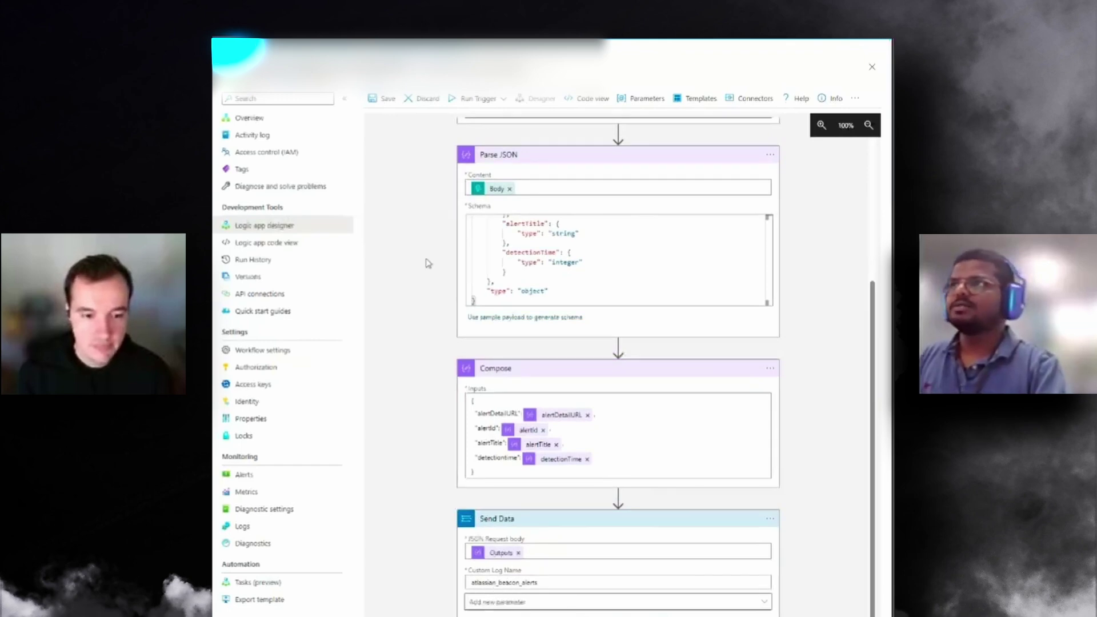
scroll(436, 280, up, 3)
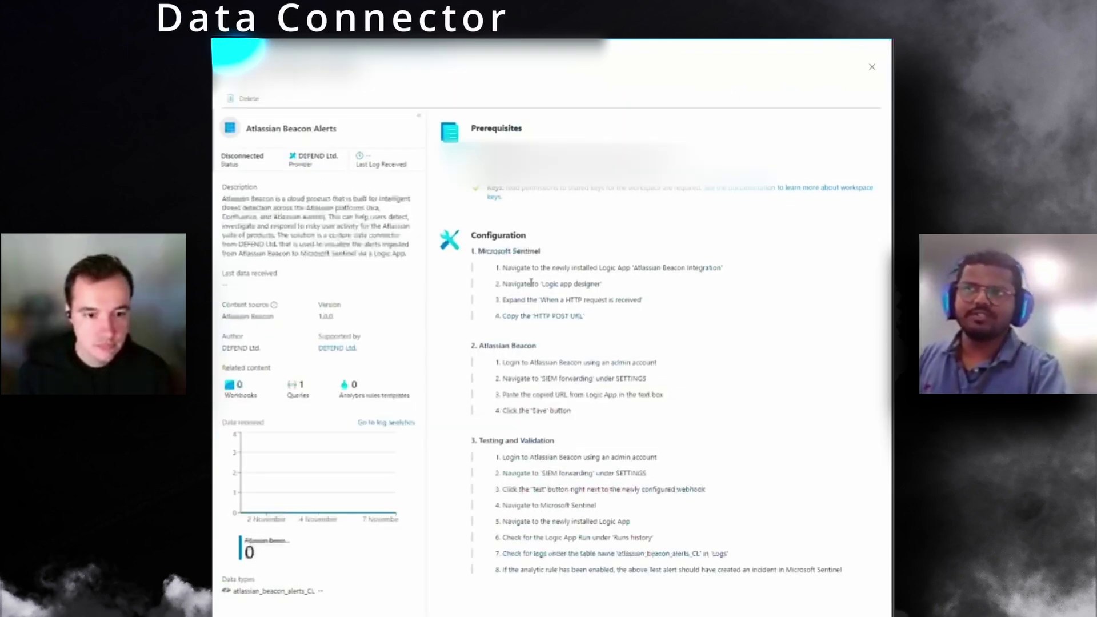
Review the connector steps on opening the Logic App, copying the HTTP POST URL, and Atlassian Beacon setup.
drag(526, 267, 708, 267)
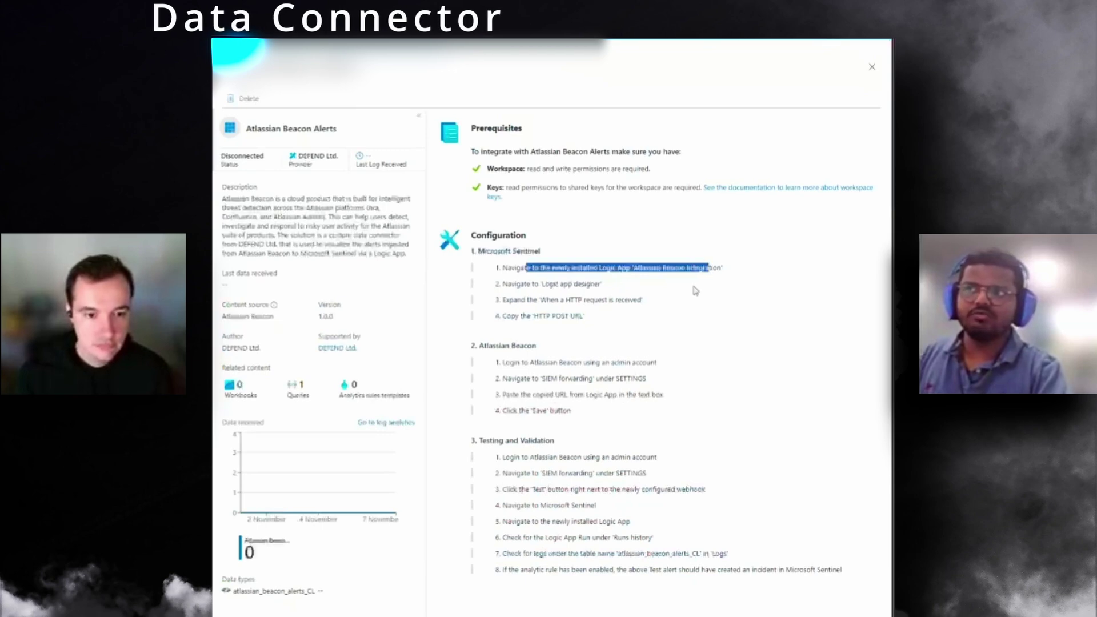
drag(543, 284, 631, 300)
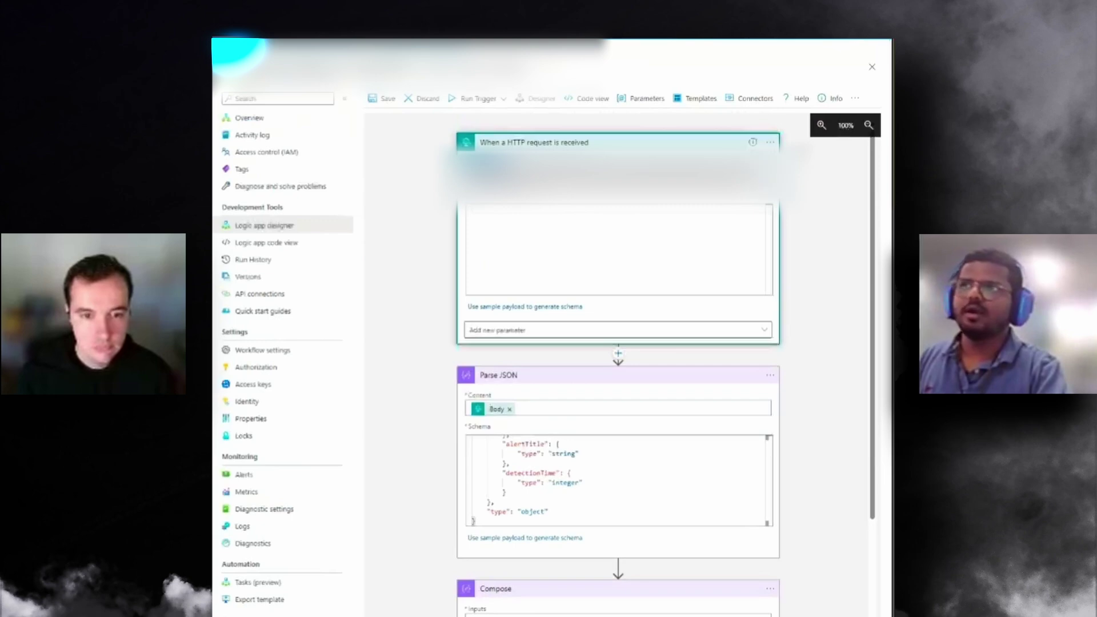
key(ctrl+Tab)
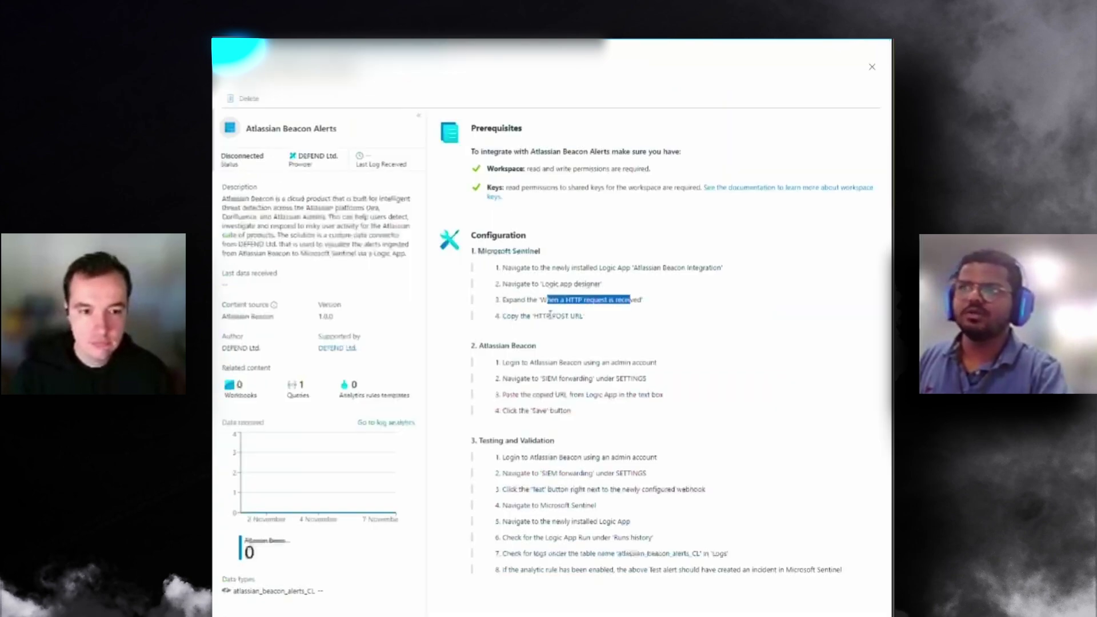
drag(506, 316, 584, 316)
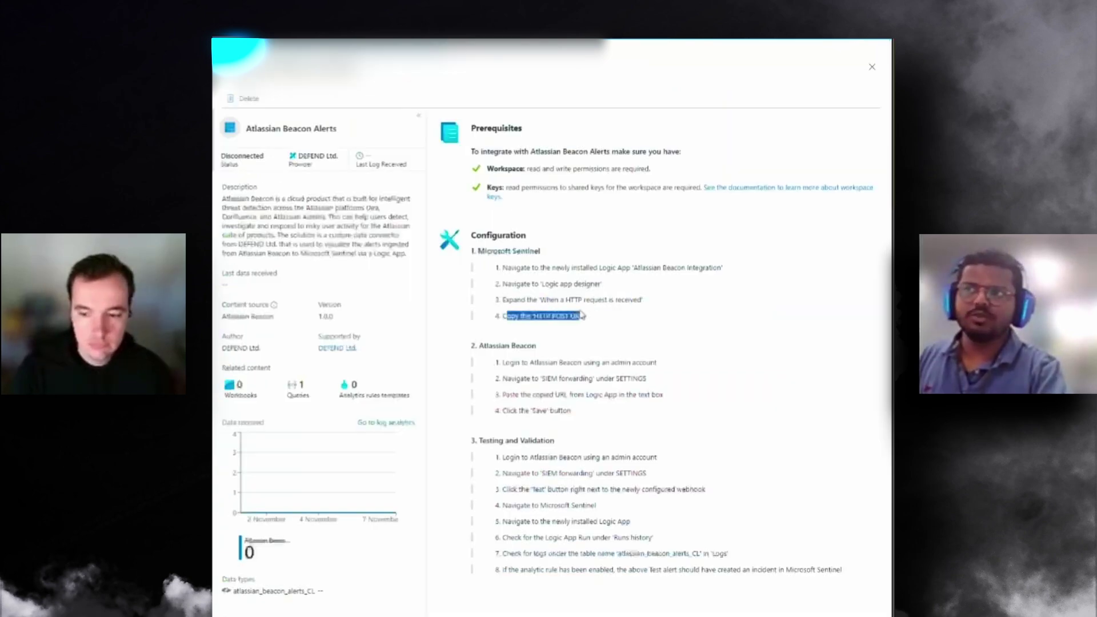
drag(483, 346, 528, 345)
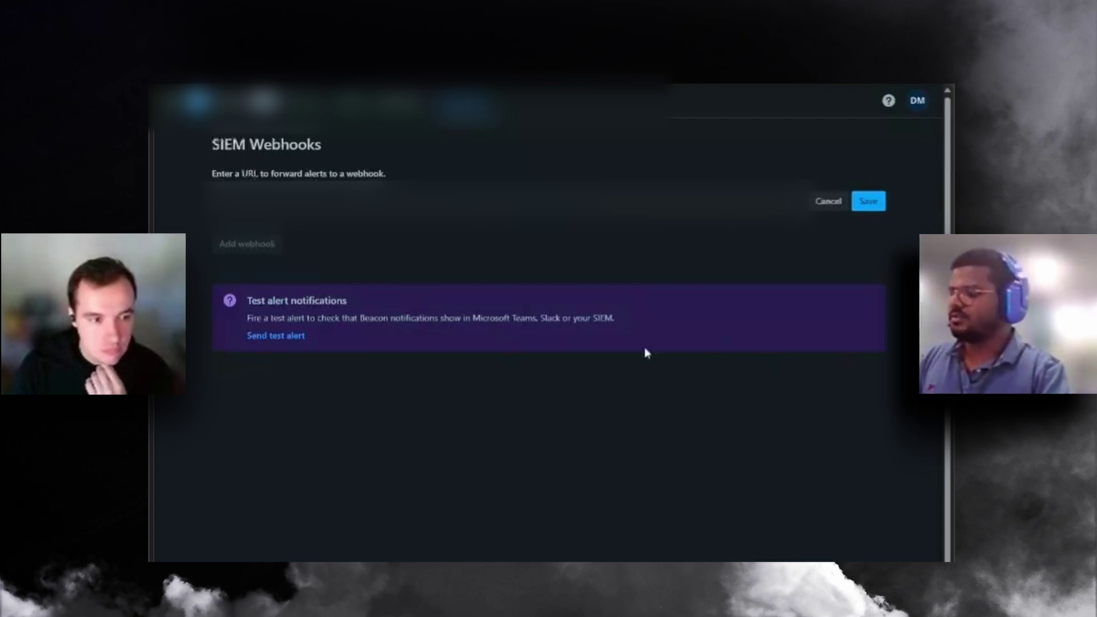
Save the Logic App URL as the SIEM webhook and send a test alert through it.
key(ctrl+v)
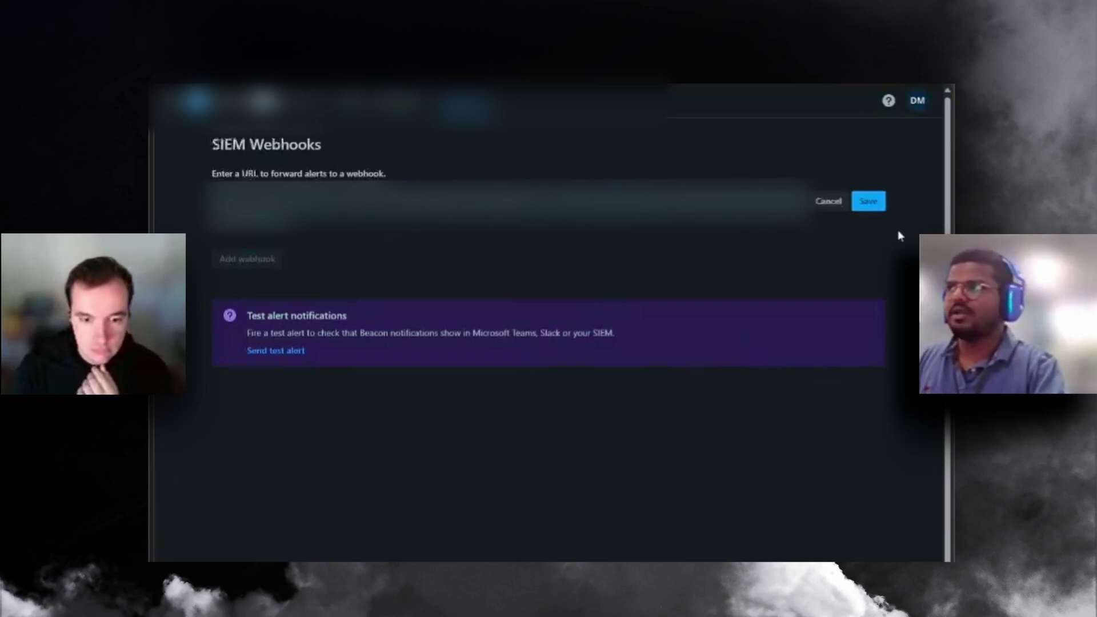
click(873, 207)
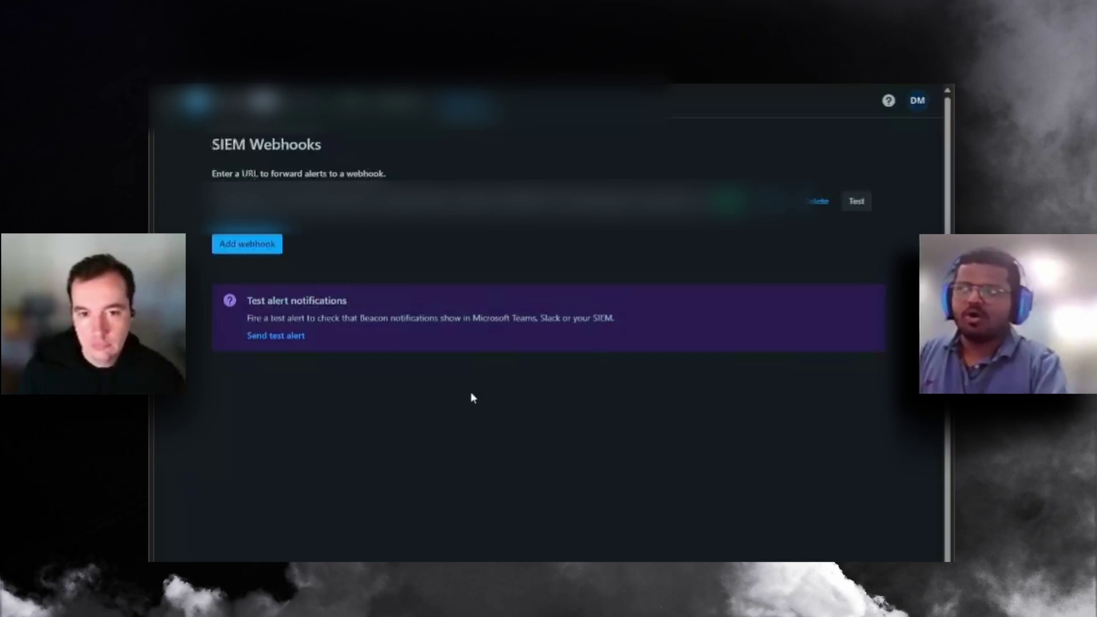
click(860, 206)
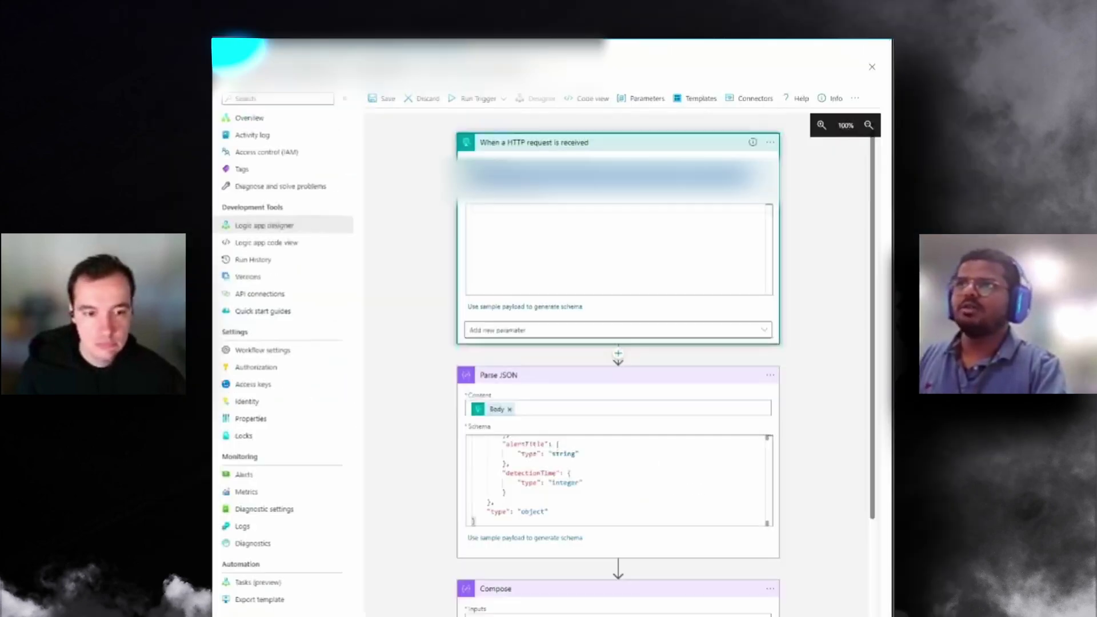
Inspect the Logic App's succeeded run, confirm Send Data returned 200, and return to Sentinel Automation.
click(250, 119)
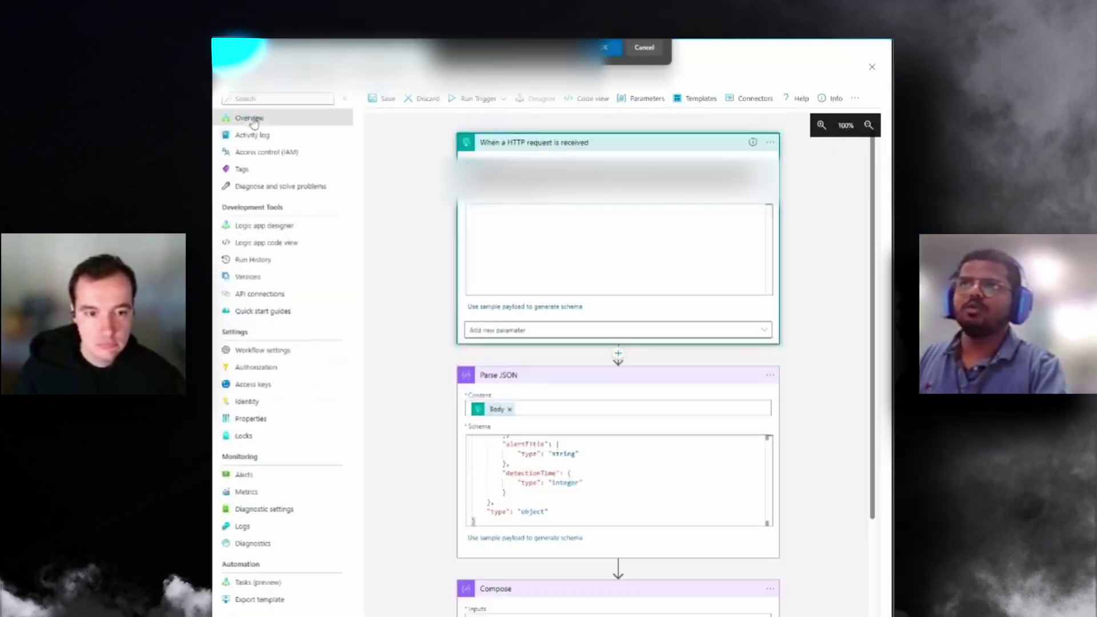
click(604, 48)
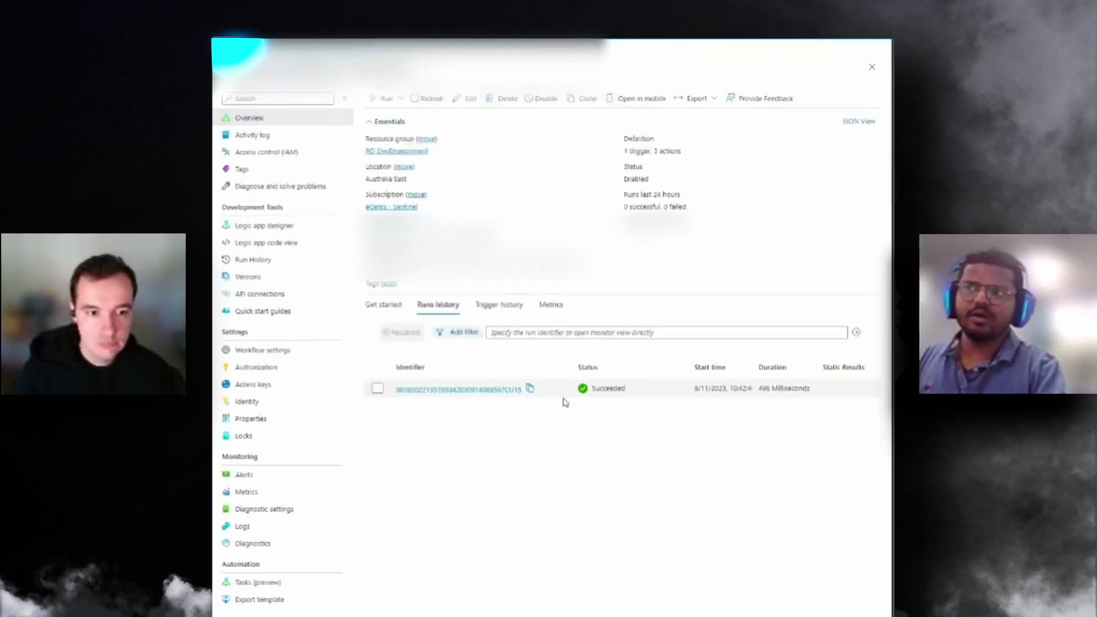
click(495, 391)
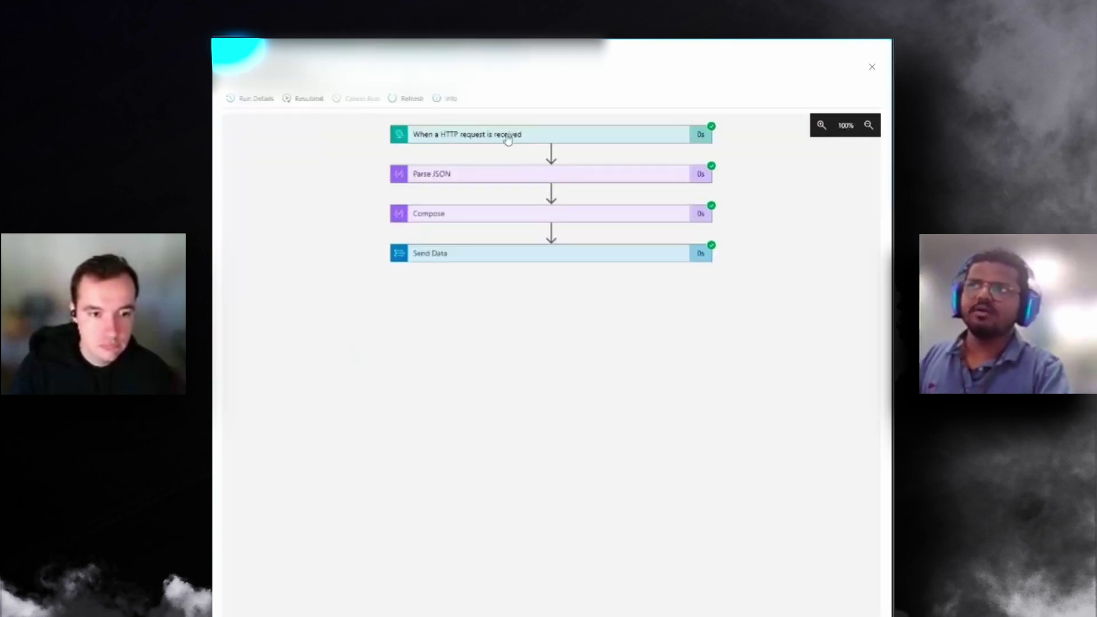
click(460, 265)
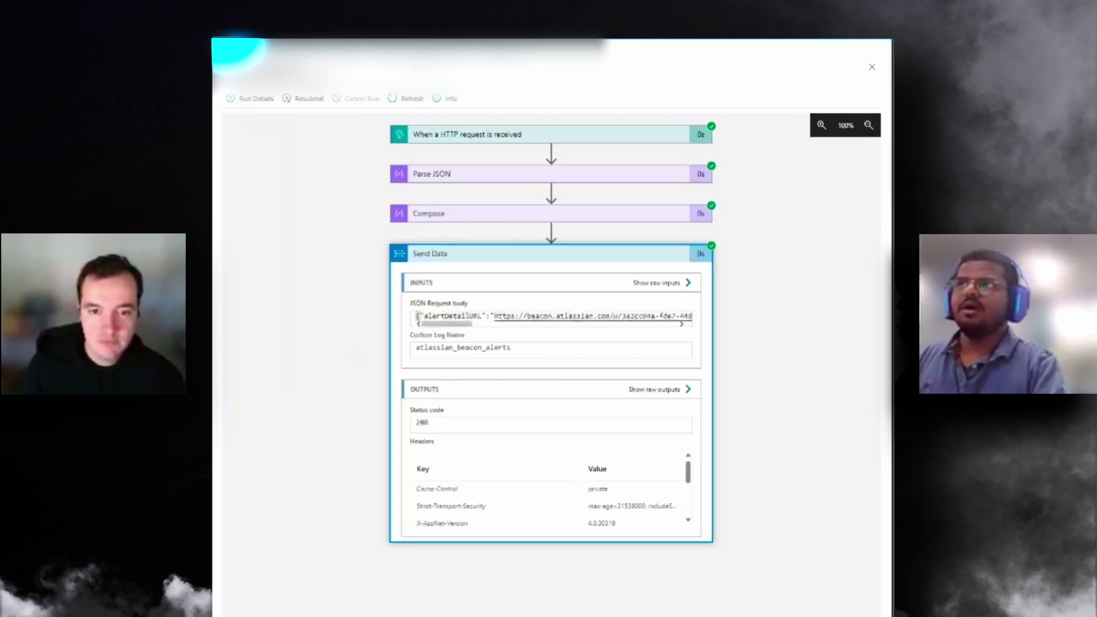
key(Escape)
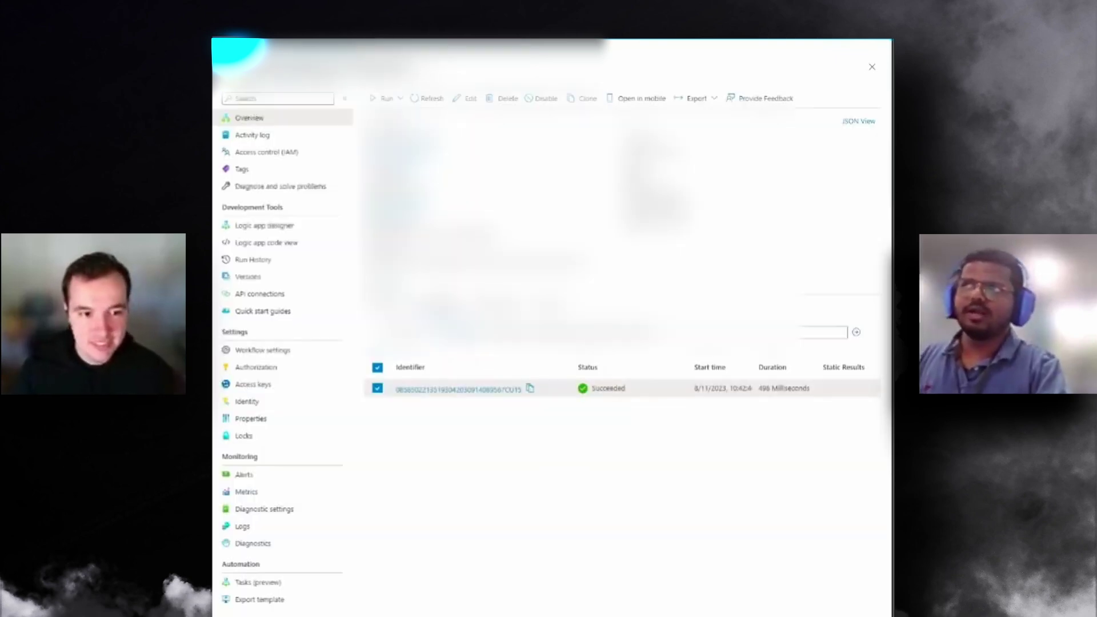
key(Escape)
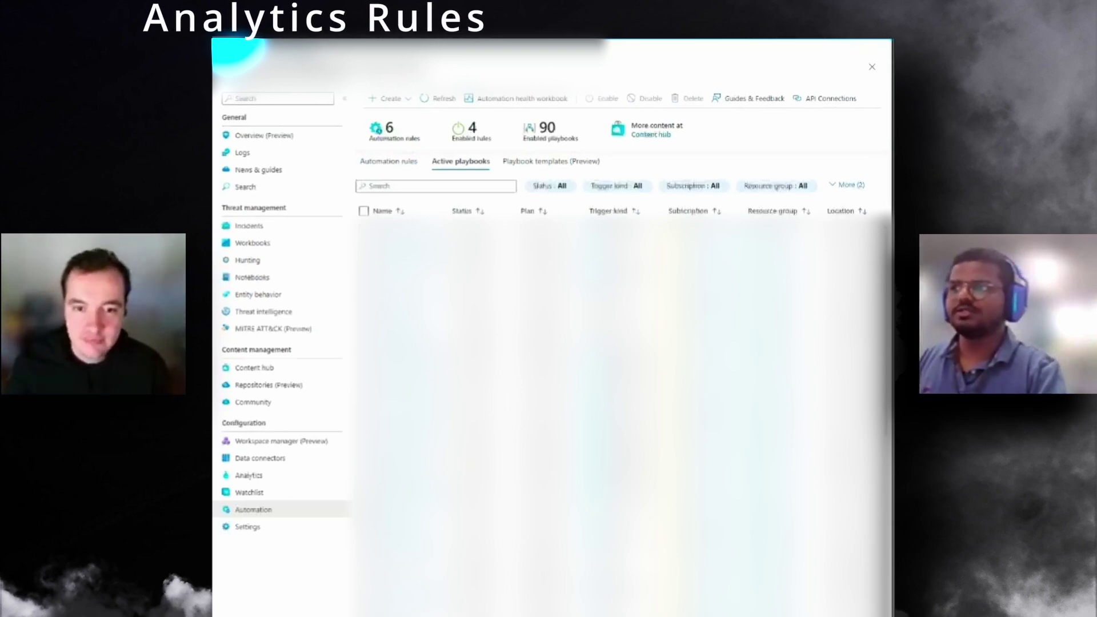
Find the Atlassian Beacon Alert rule template by searching 'atl', review its description, and create a rule from it.
click(272, 483)
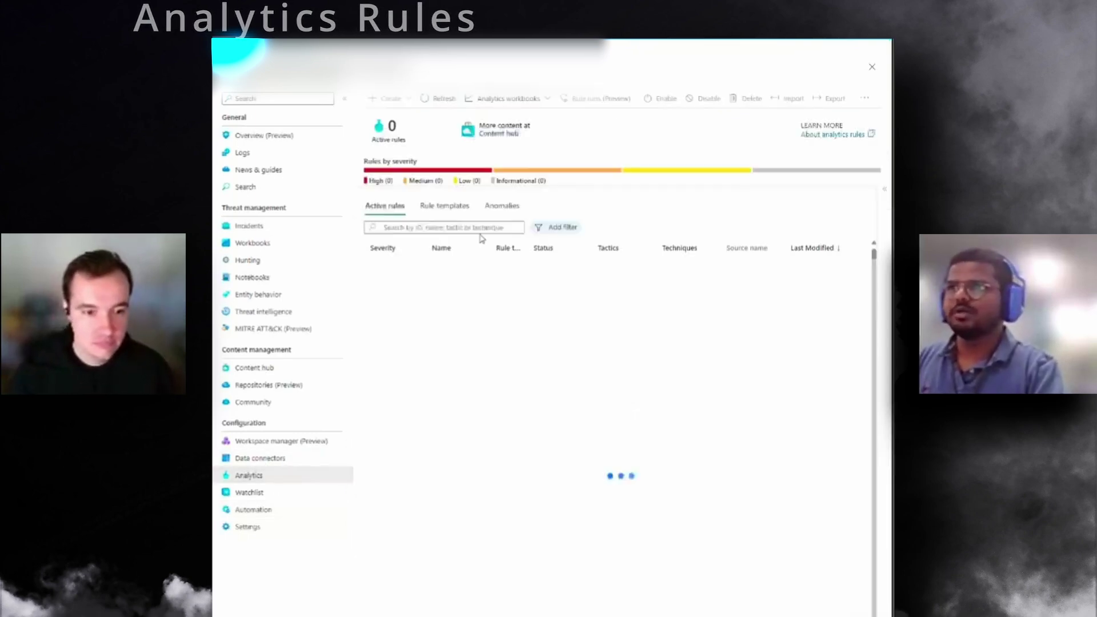
click(463, 206)
click(449, 228)
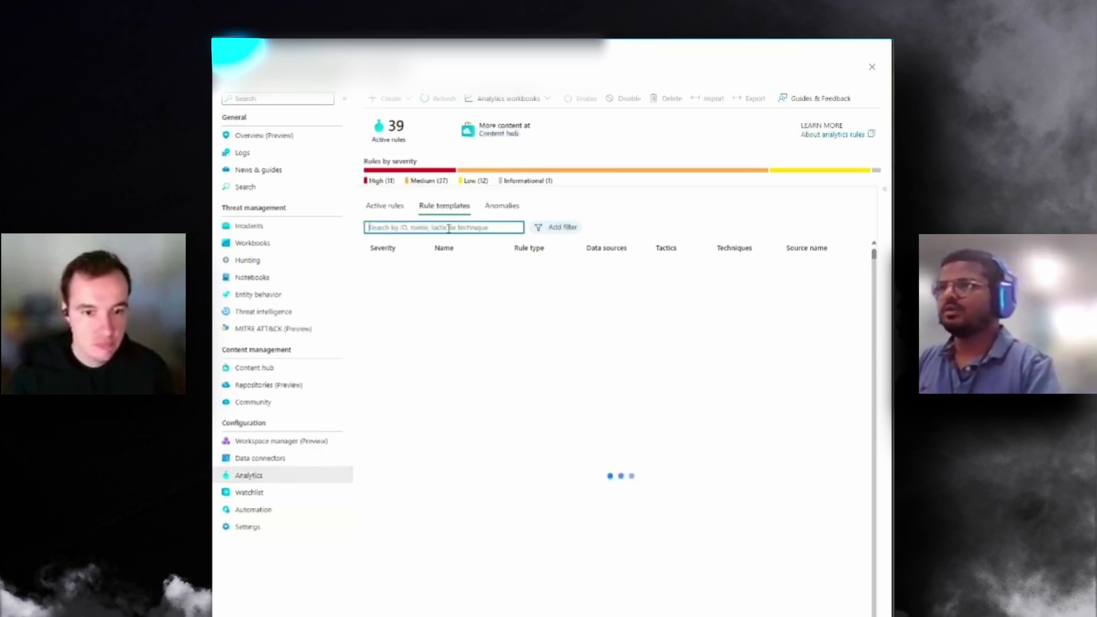
text(atl)
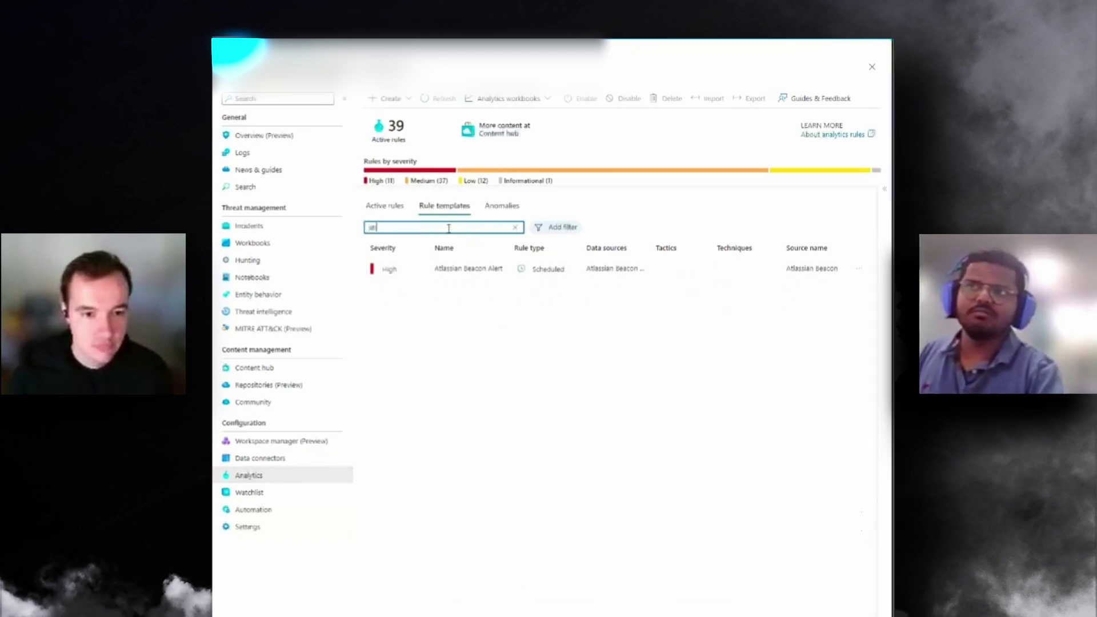
click(495, 279)
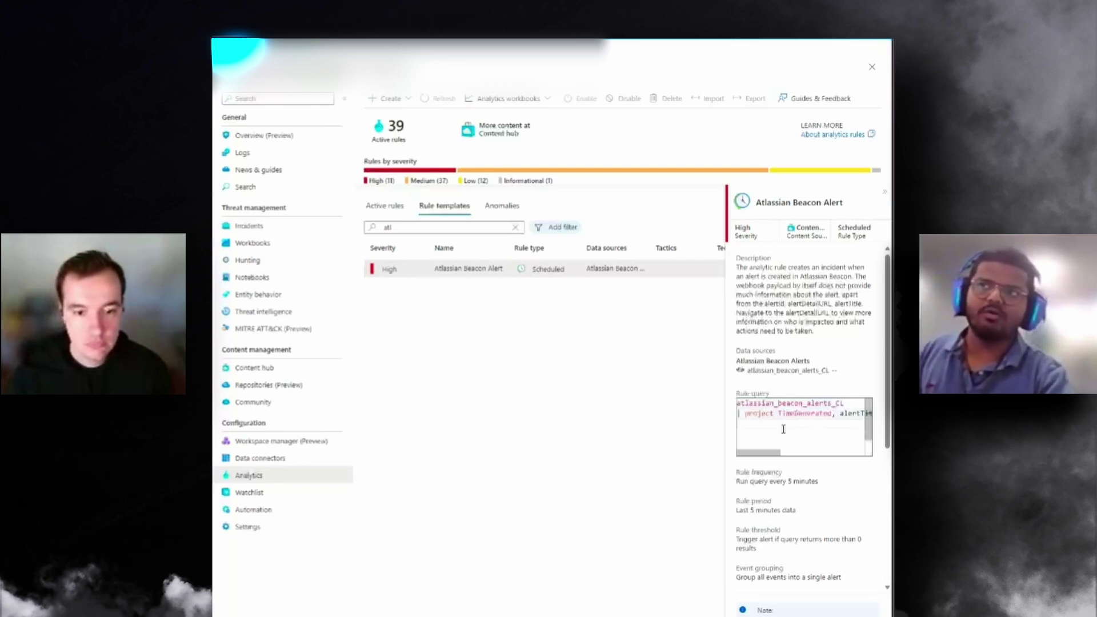
drag(781, 277, 803, 331)
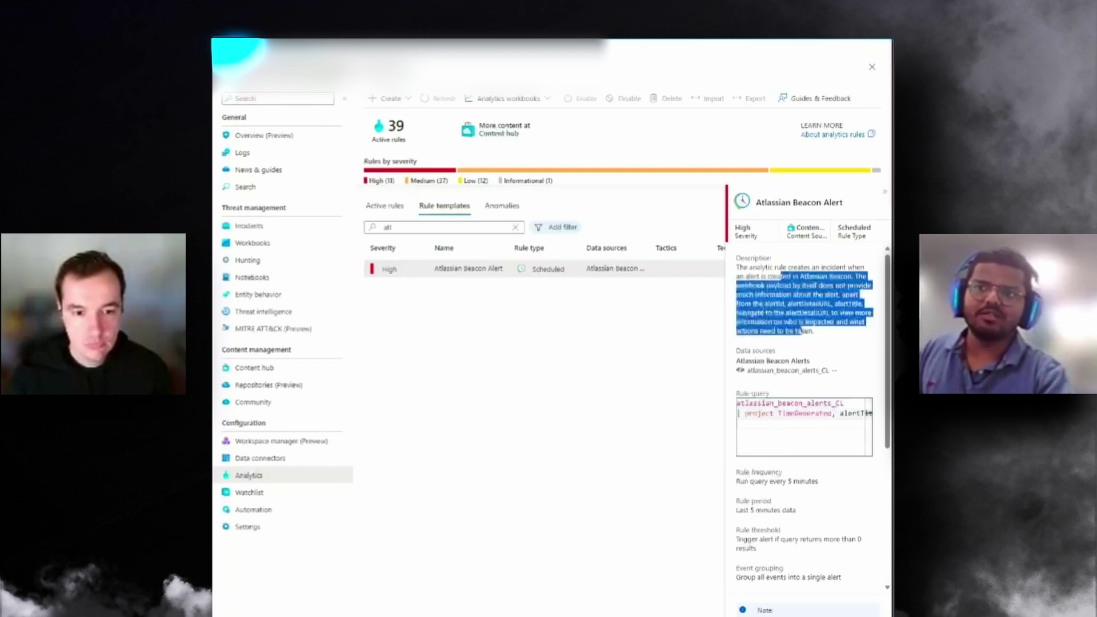
click(786, 614)
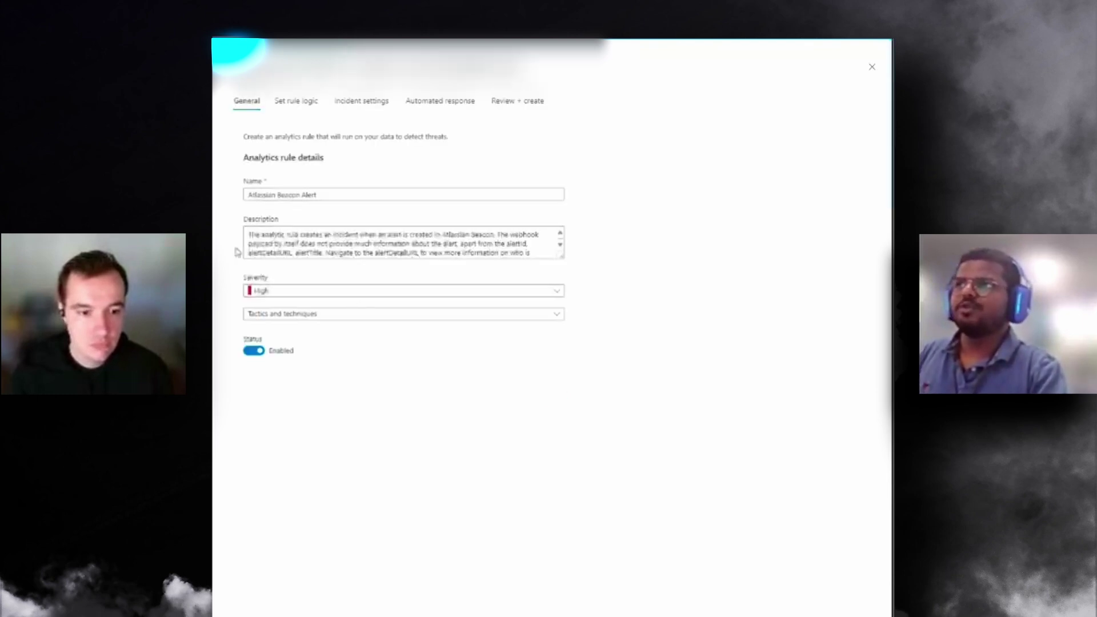
Move through the Set rule logic, Incident settings and Automated response tabs to Review + create.
click(303, 104)
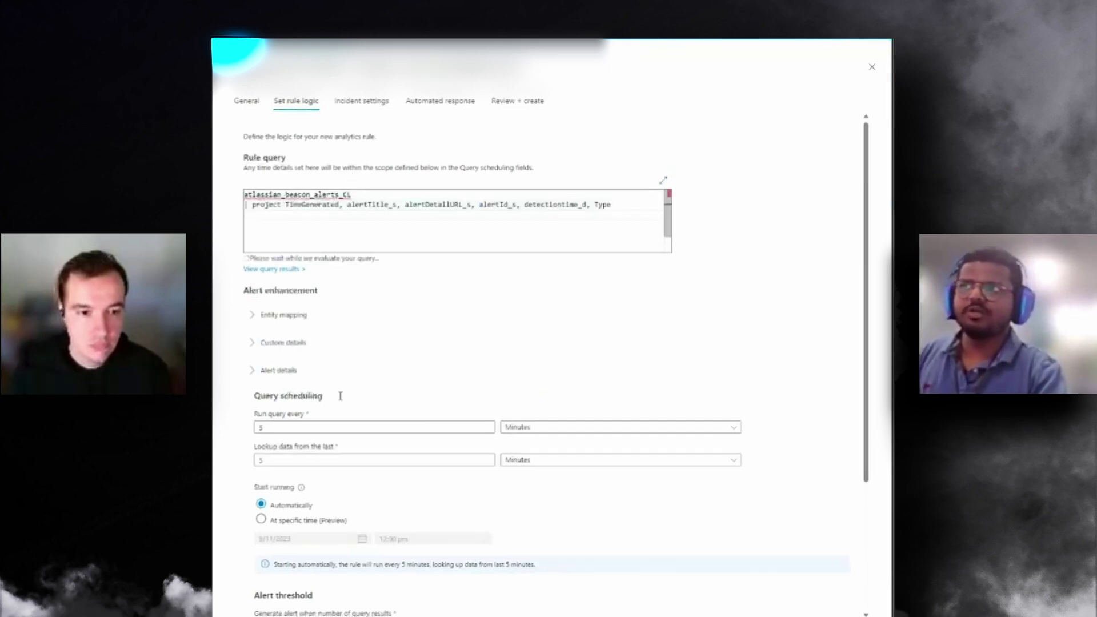
click(314, 427)
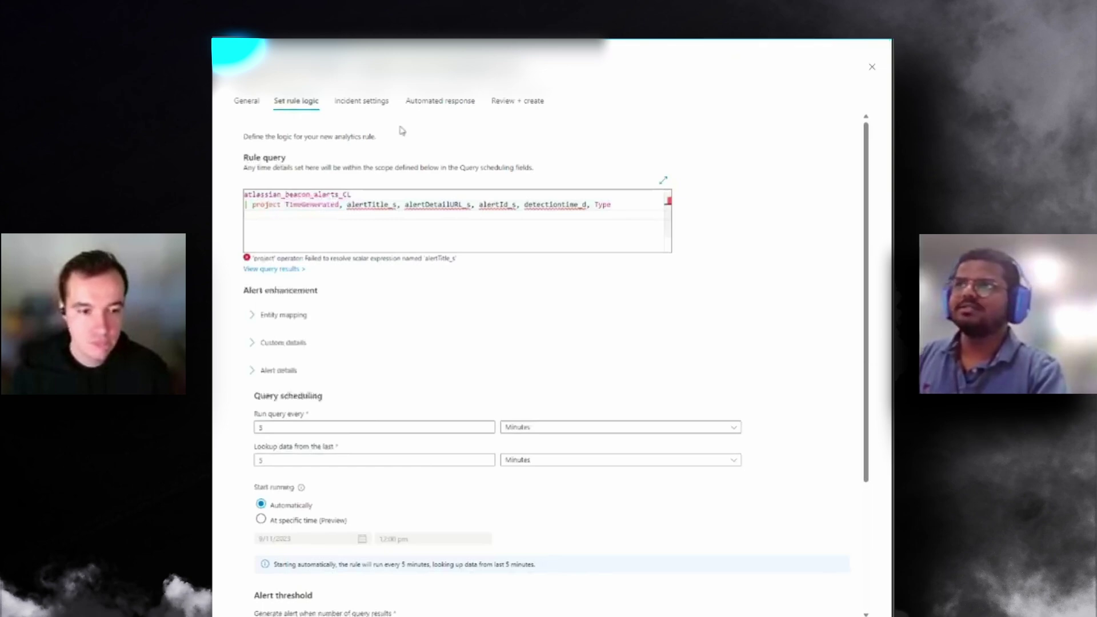
click(360, 102)
click(411, 104)
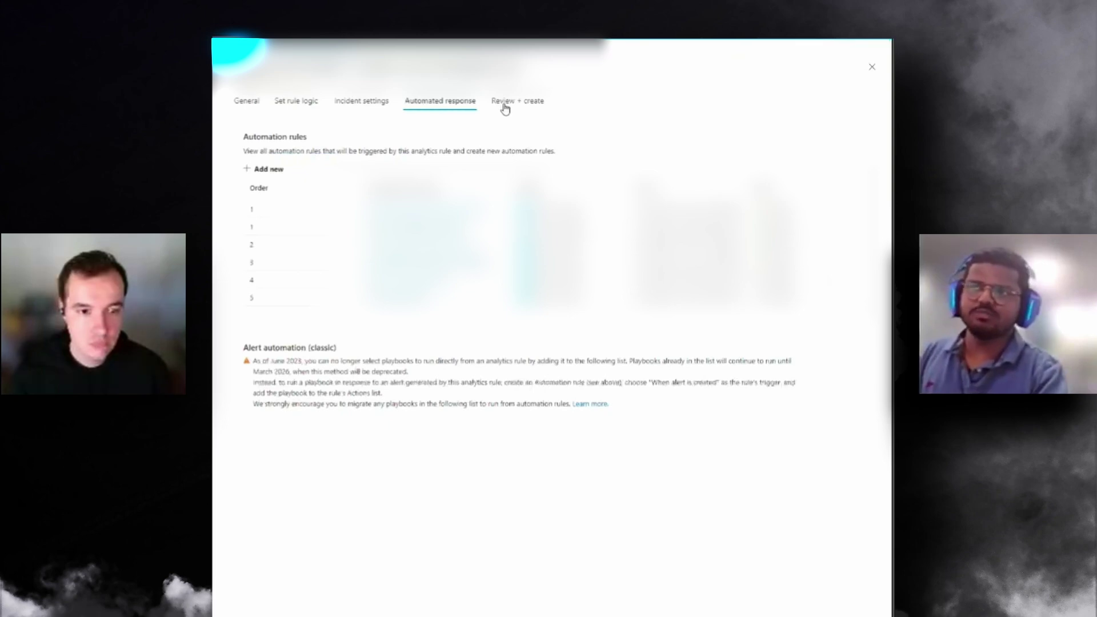
click(505, 106)
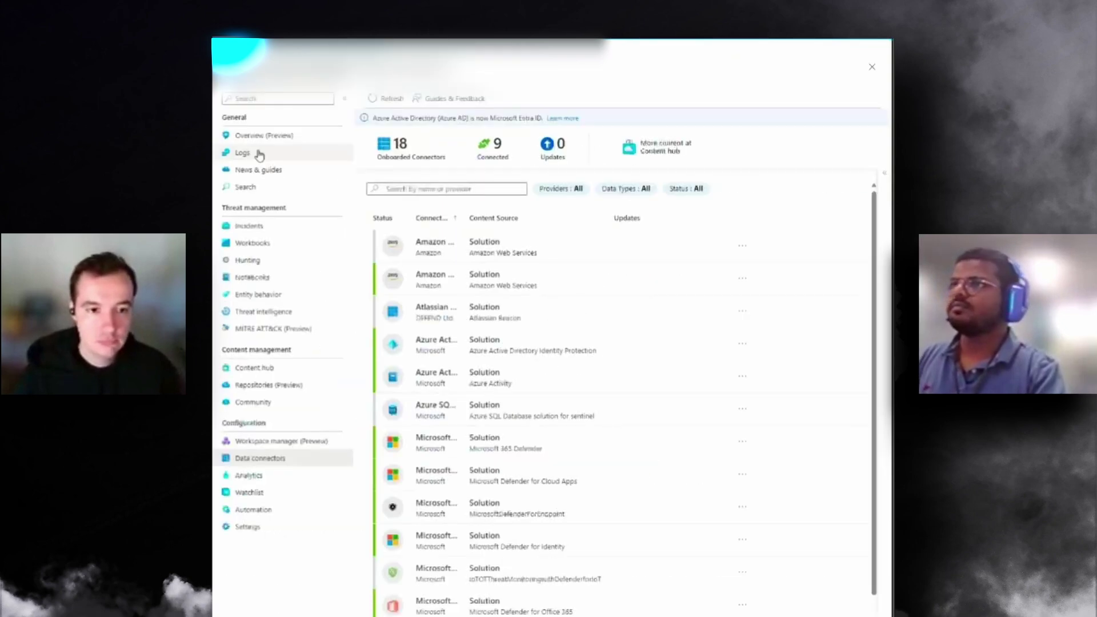
Run a new Logs query on atlassian_beacon_alerts_CL, which returns no results for the last 24 hours.
click(257, 153)
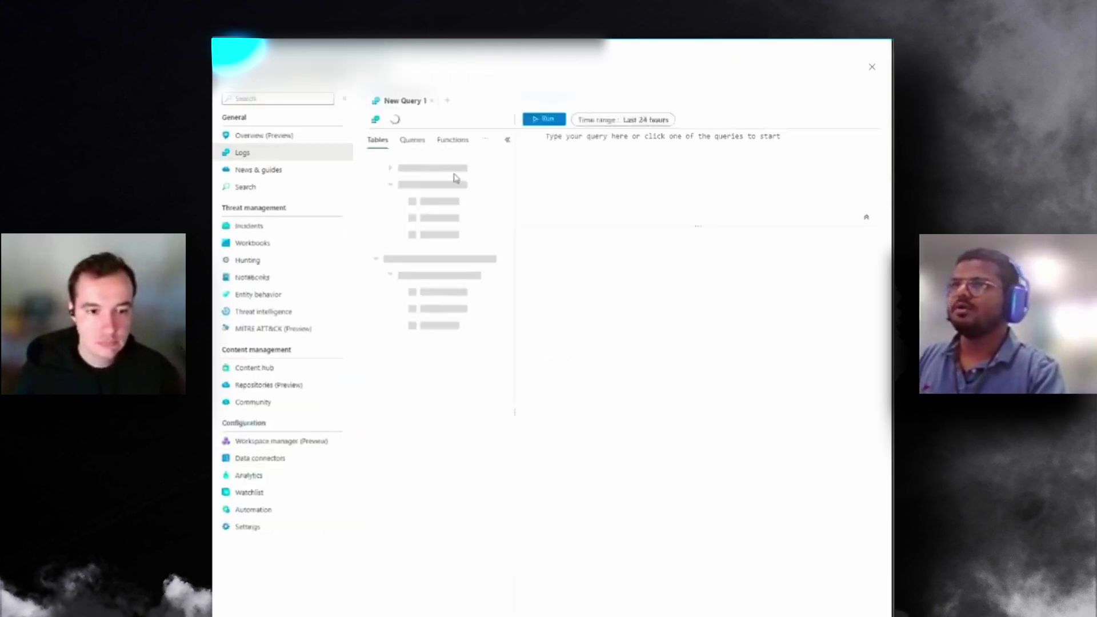
click(507, 145)
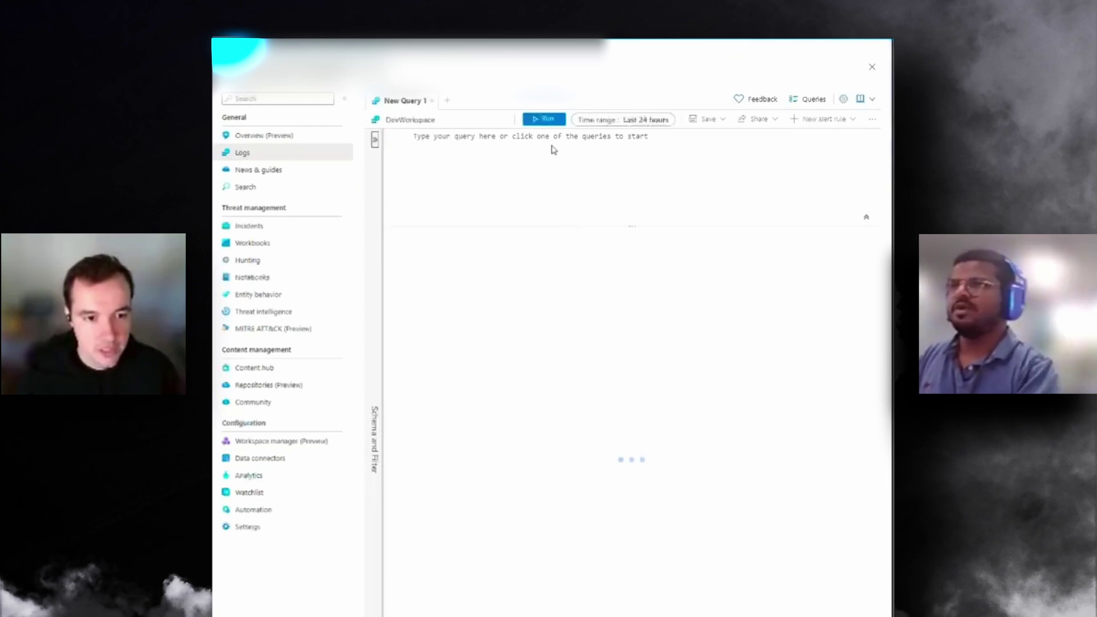
click(545, 139)
text(atlas)
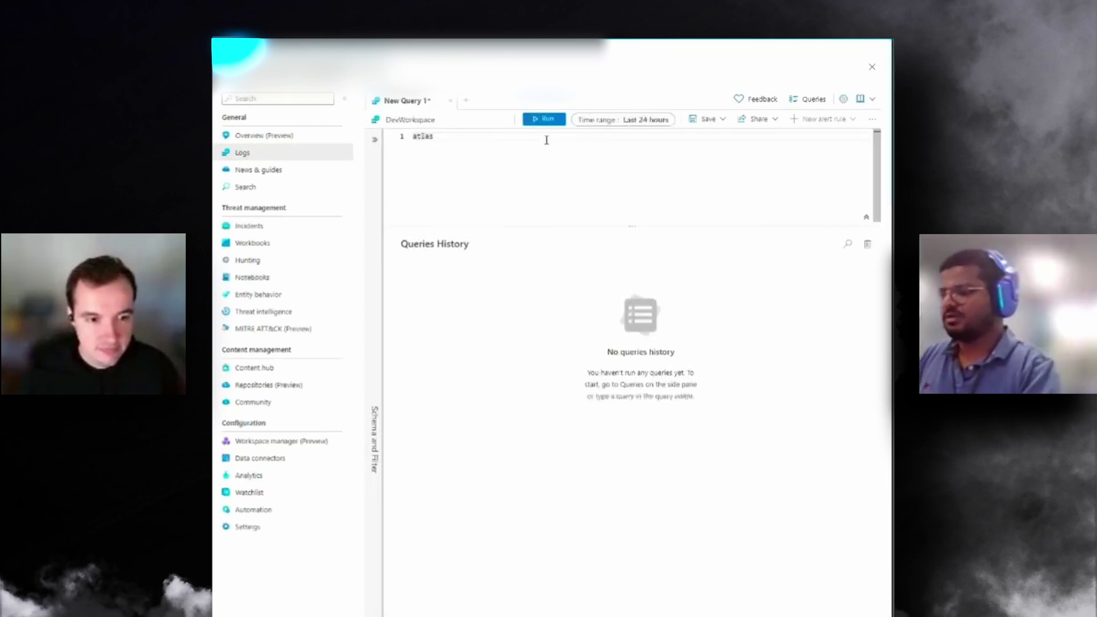
text(sia)
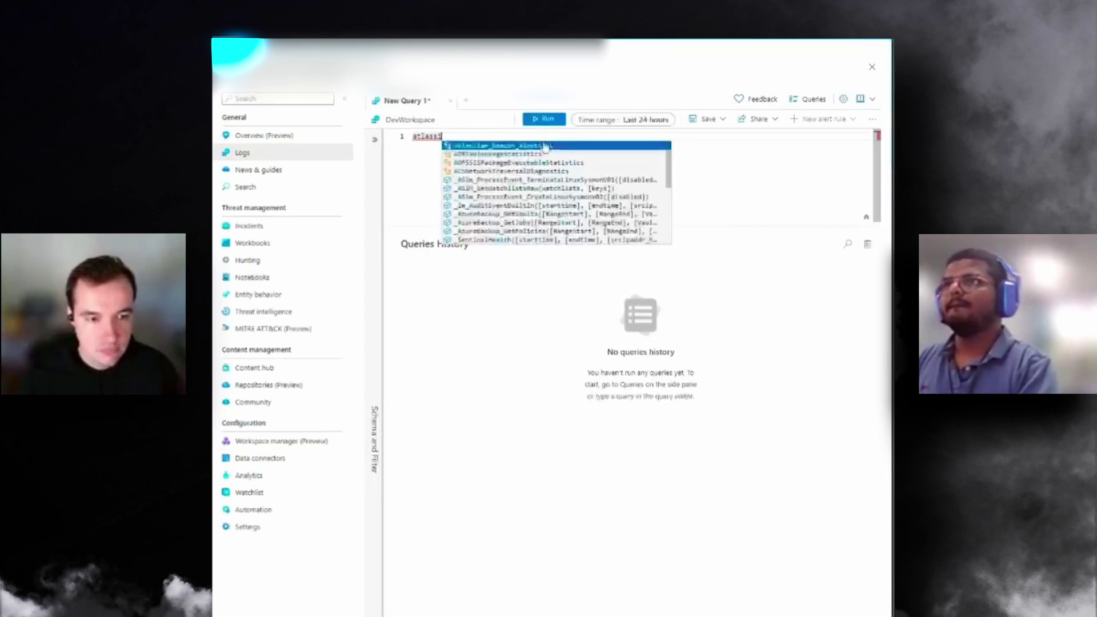
key(Tab)
key(Escape)
key(shift+Return)
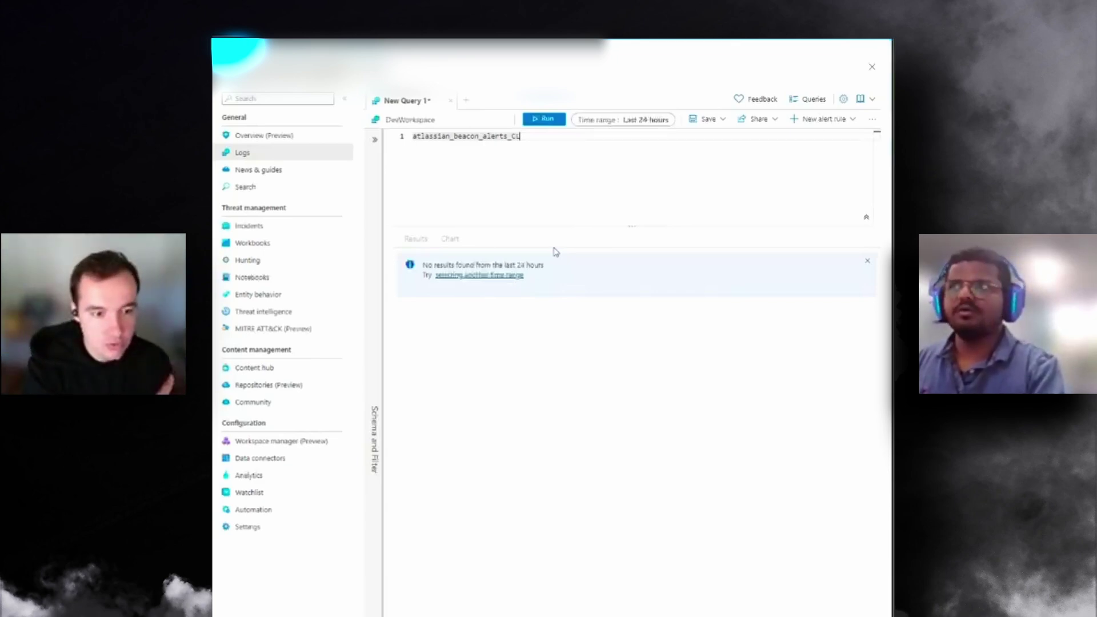
Open Incidents under Threat management to see 0 open, new and active incidents.
click(249, 226)
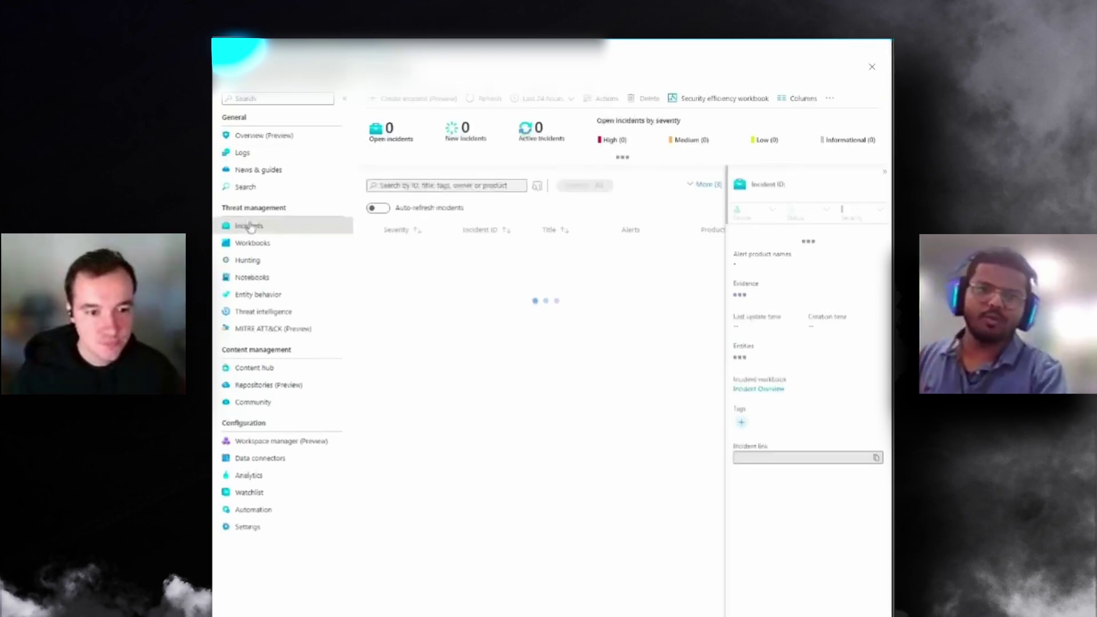